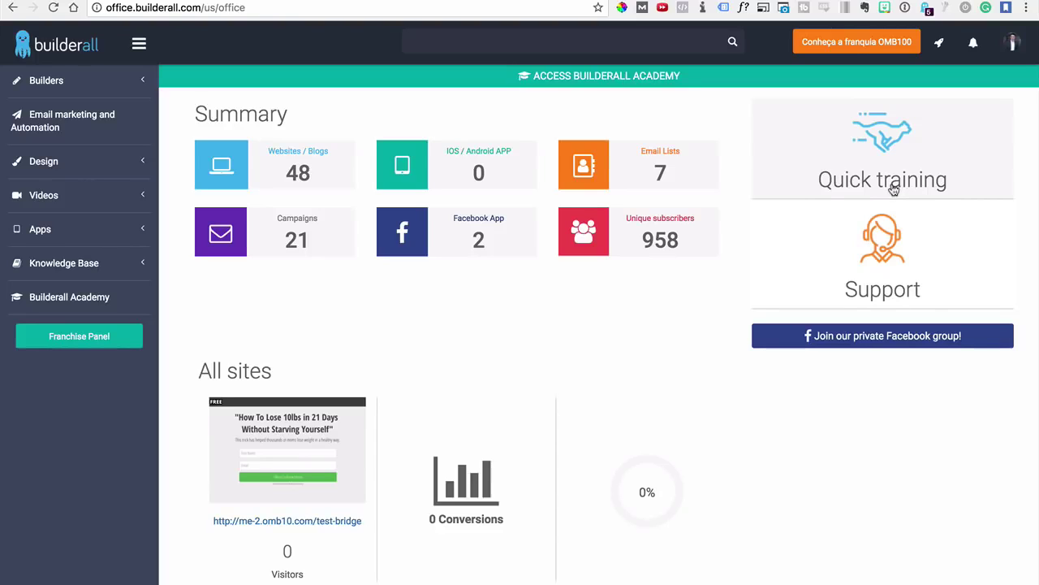
# - Start the Quick training wizard, view the choices of what to build, and leave it
pyautogui.click(852, 175)
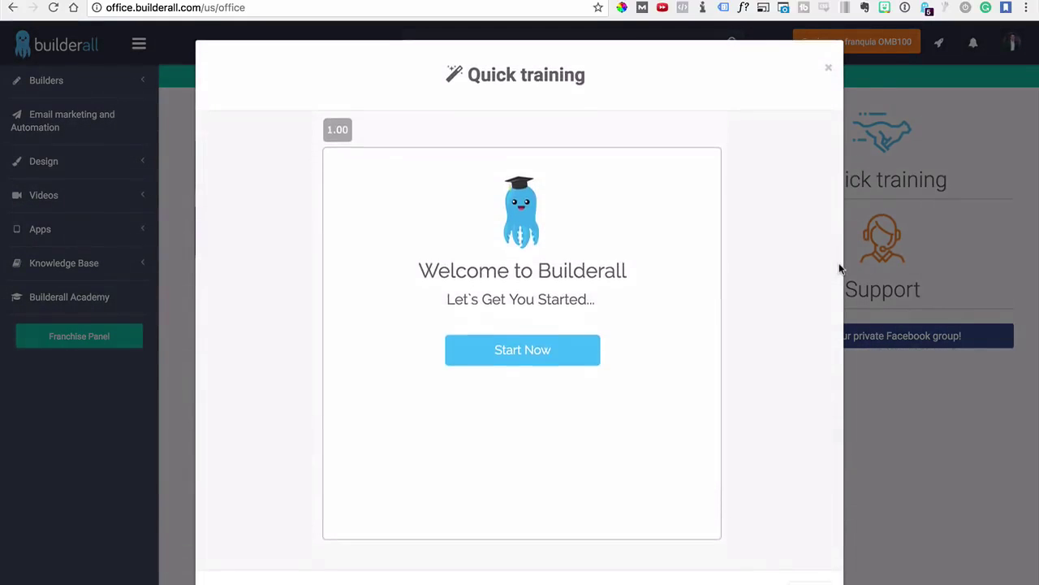
pyautogui.click(589, 361)
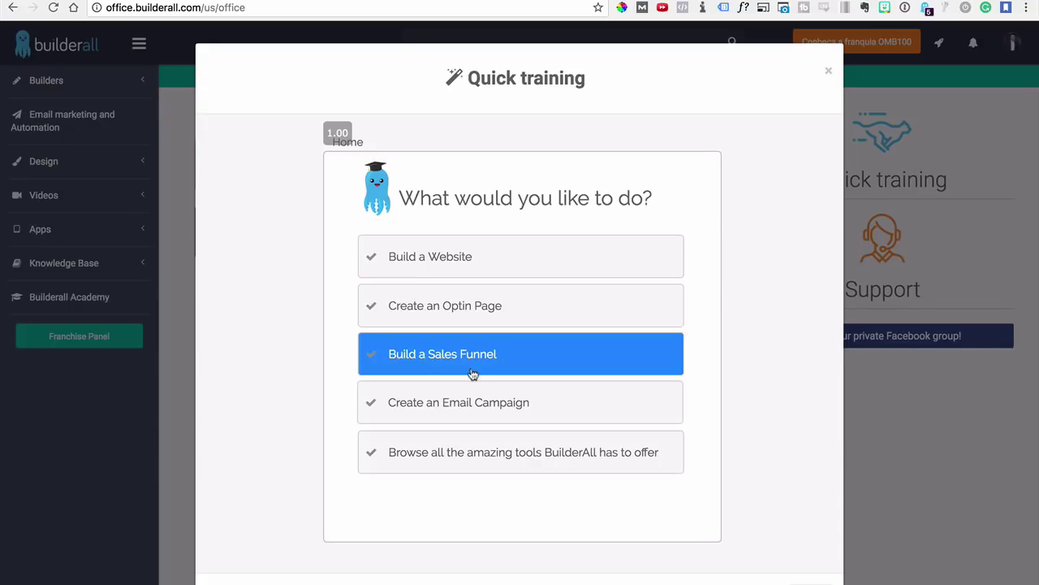
pyautogui.click(112, 435)
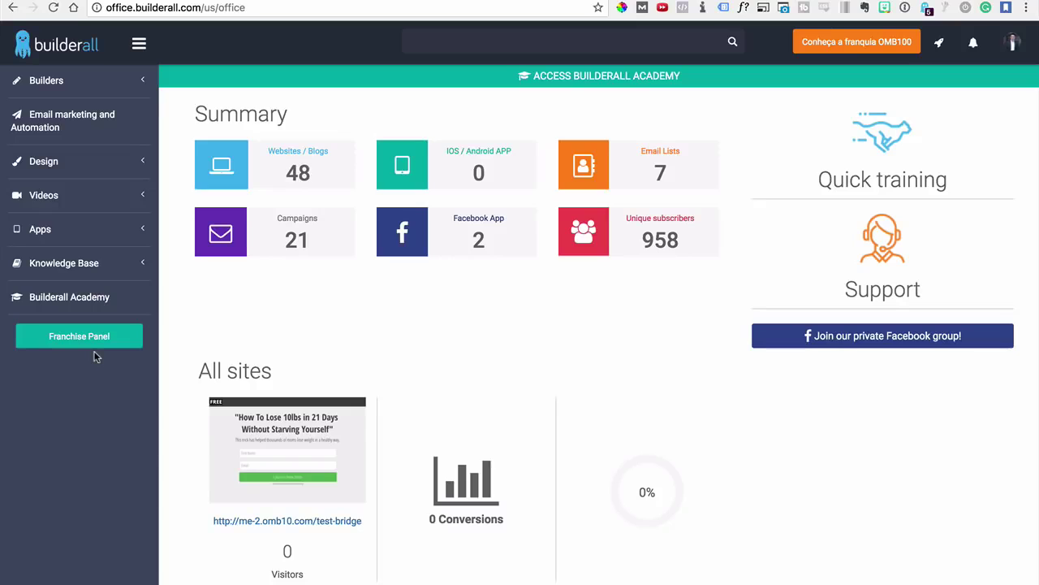
# - Start a new website in the Drag n Drop Site Builder
pyautogui.click(56, 81)
pyautogui.click(57, 111)
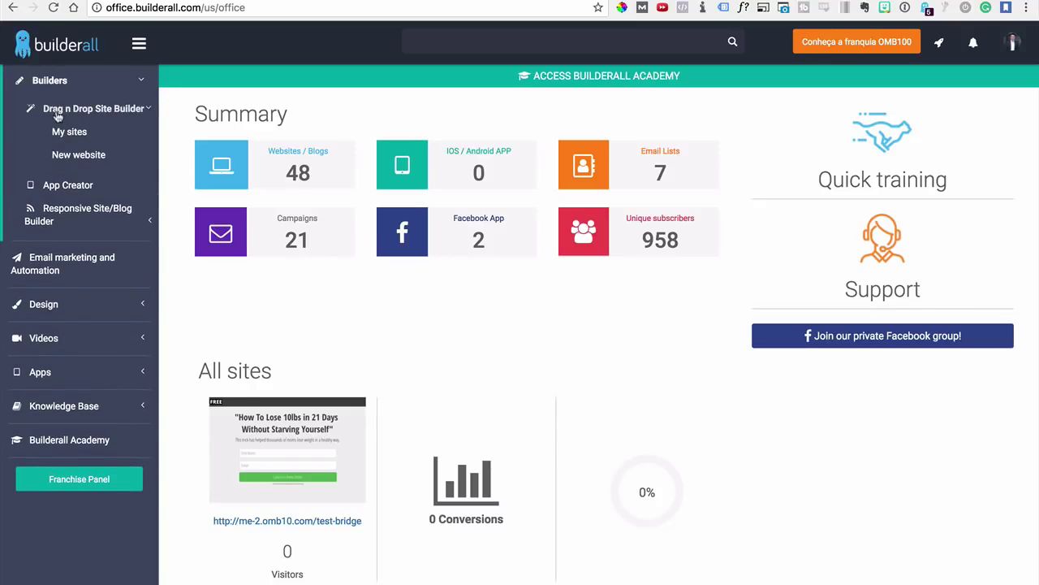
pyautogui.click(75, 159)
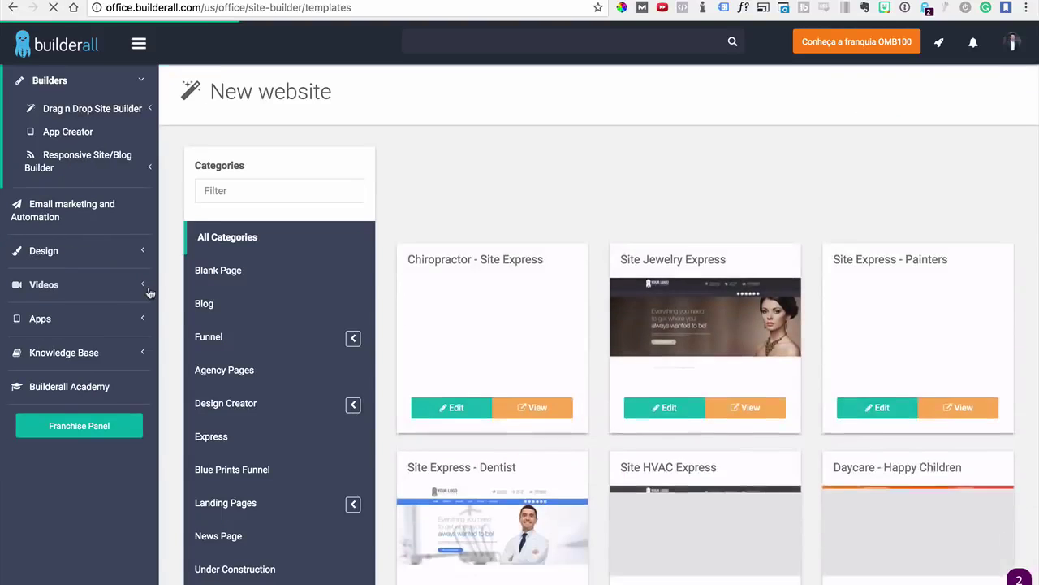
# - Browse the website templates and filter them to the Membership category under Funnel
pyautogui.scroll(-1, 629, 433)
pyautogui.scroll(-5, 627, 428)
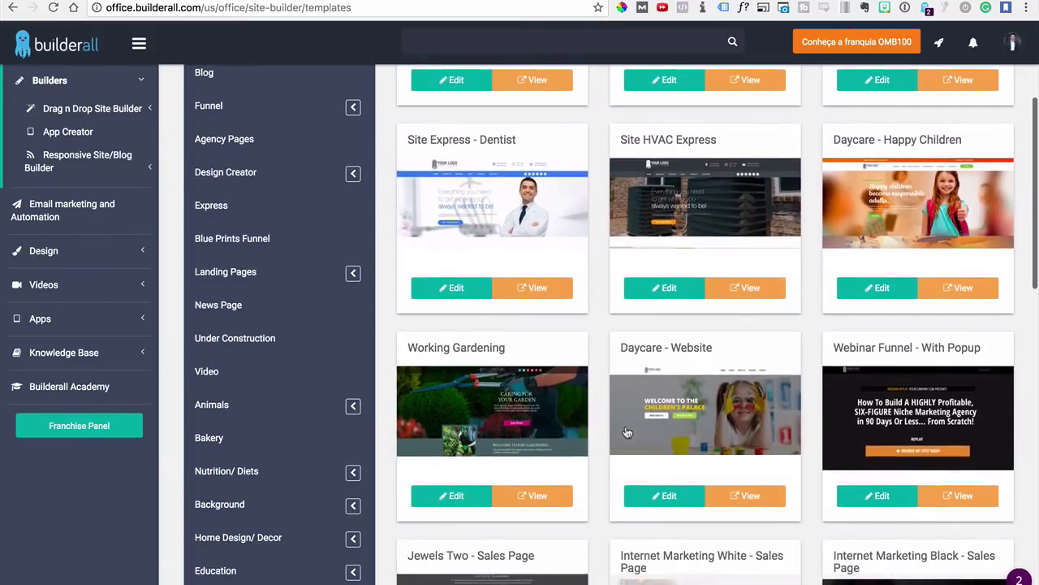
pyautogui.scroll(5, 469, 262)
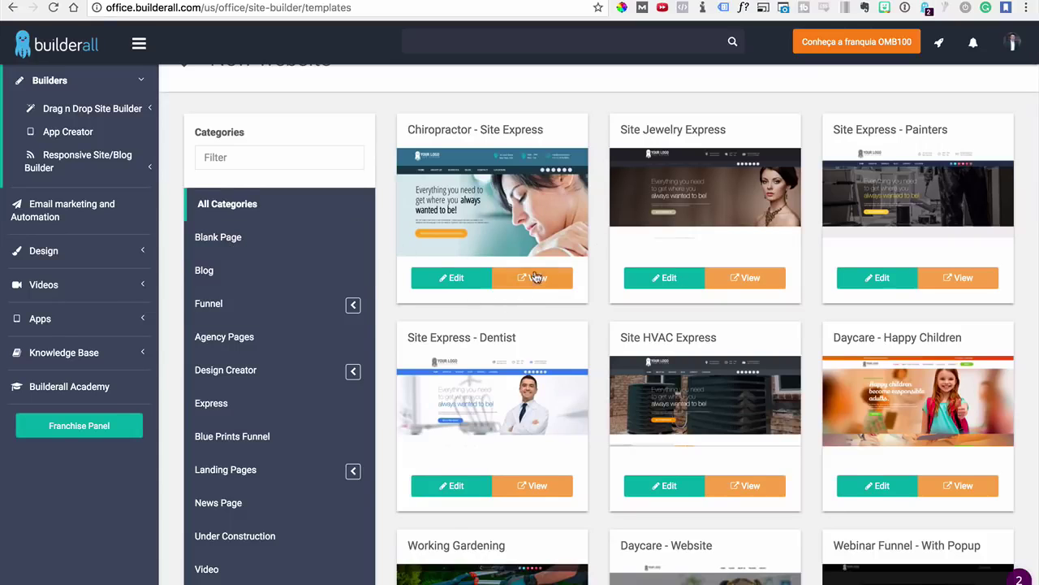
pyautogui.scroll(-1, 532, 268)
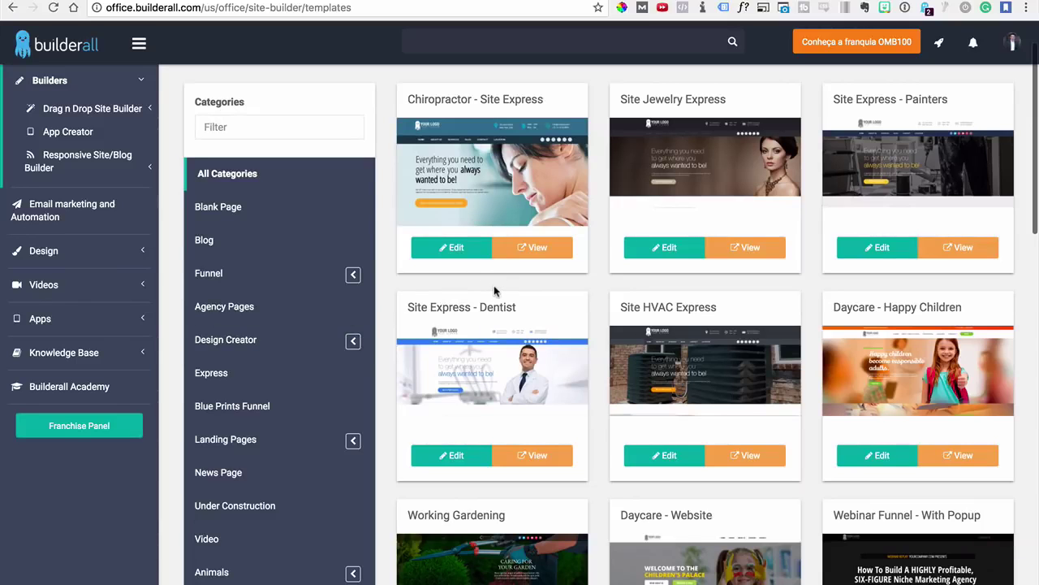
pyautogui.scroll(-2, 454, 304)
pyautogui.scroll(1, 333, 280)
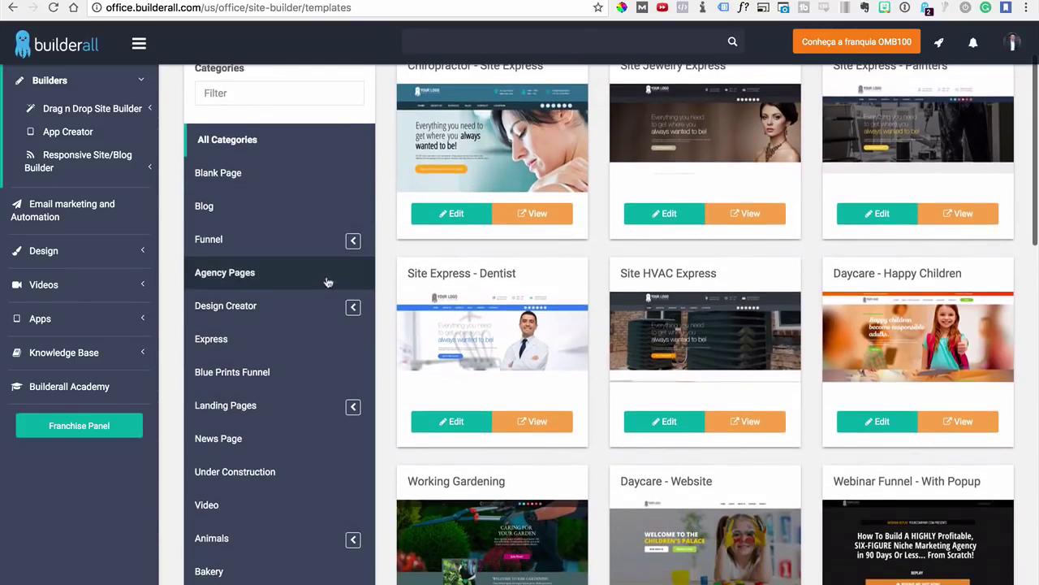
pyautogui.click(352, 242)
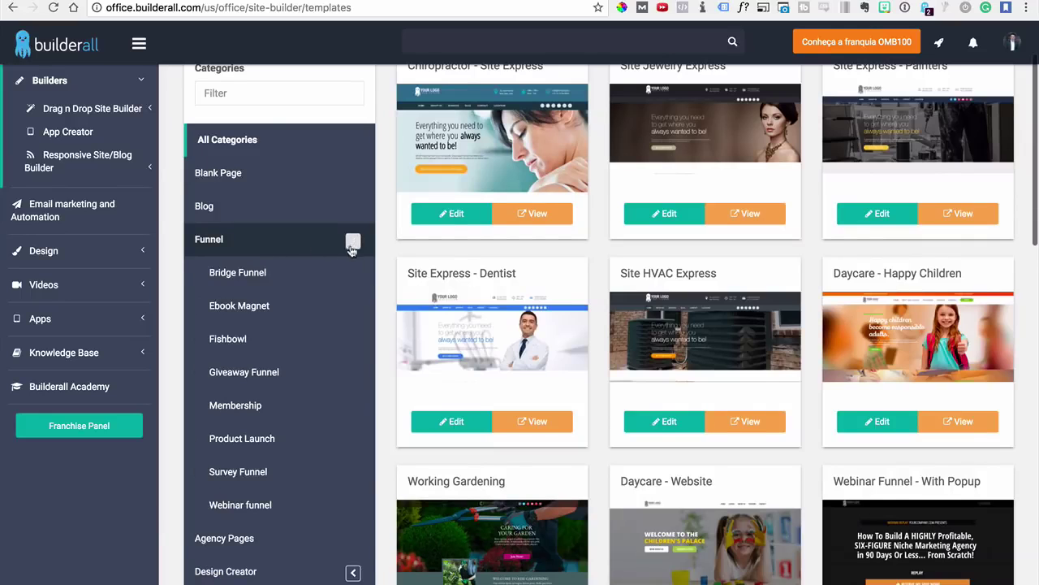
pyautogui.scroll(-2, 341, 260)
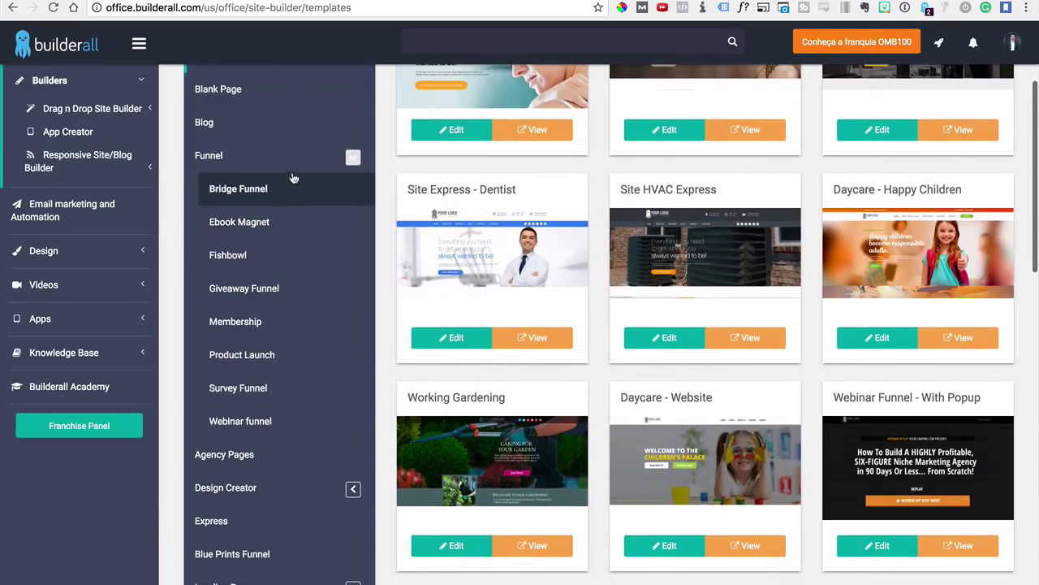
pyautogui.click(249, 324)
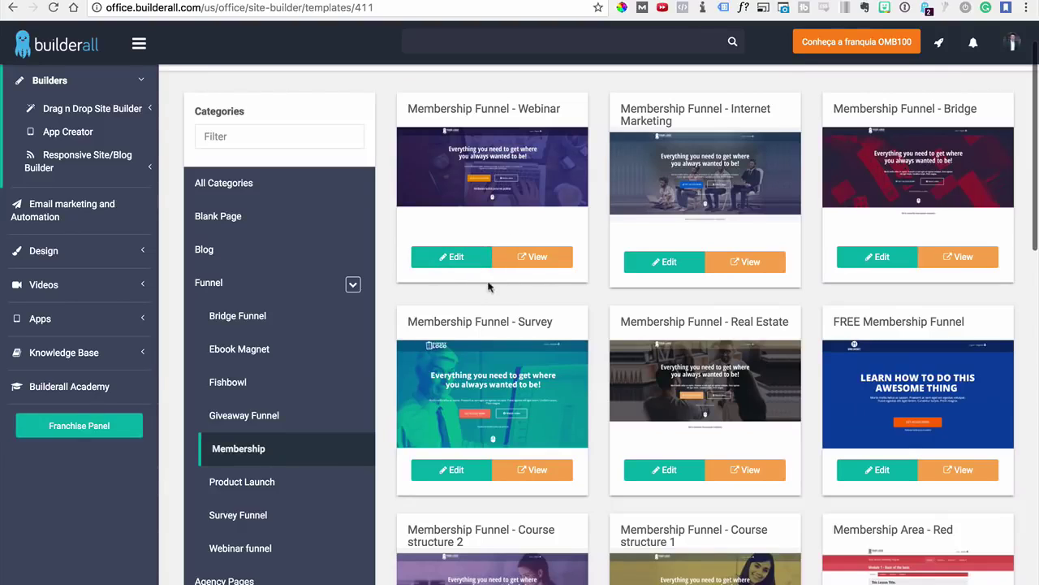
# - Preview the Membership Funnel - Webinar template, look through its page sections, and return to the template gallery
pyautogui.click(510, 264)
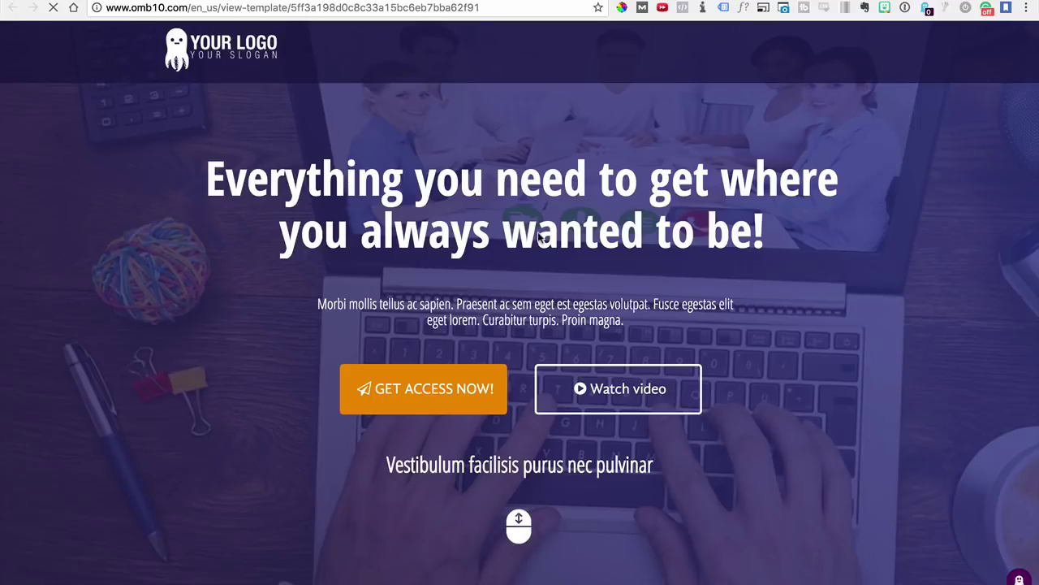
pyautogui.scroll(-5, 386, 258)
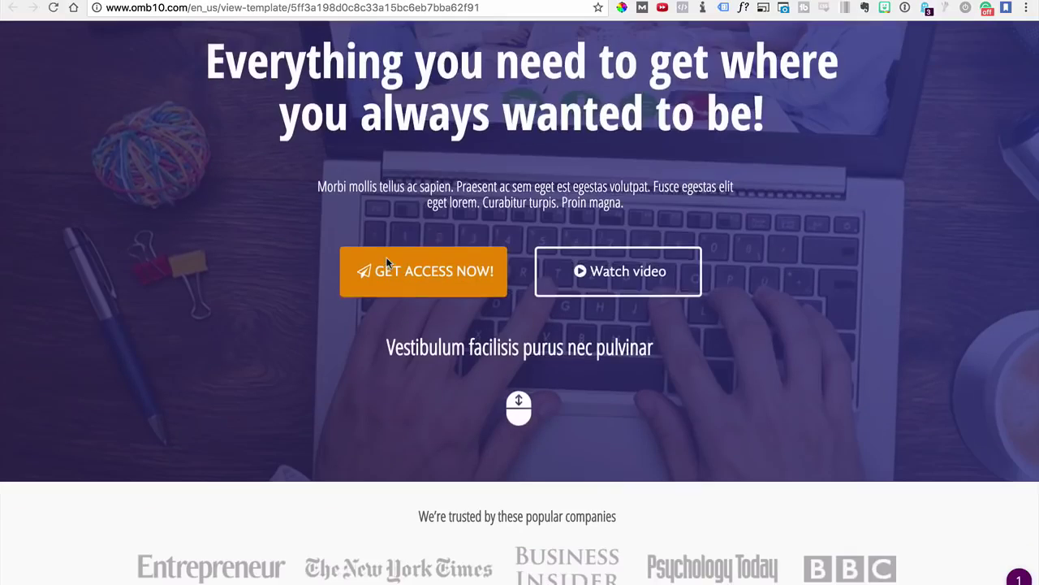
pyautogui.scroll(-15, 384, 263)
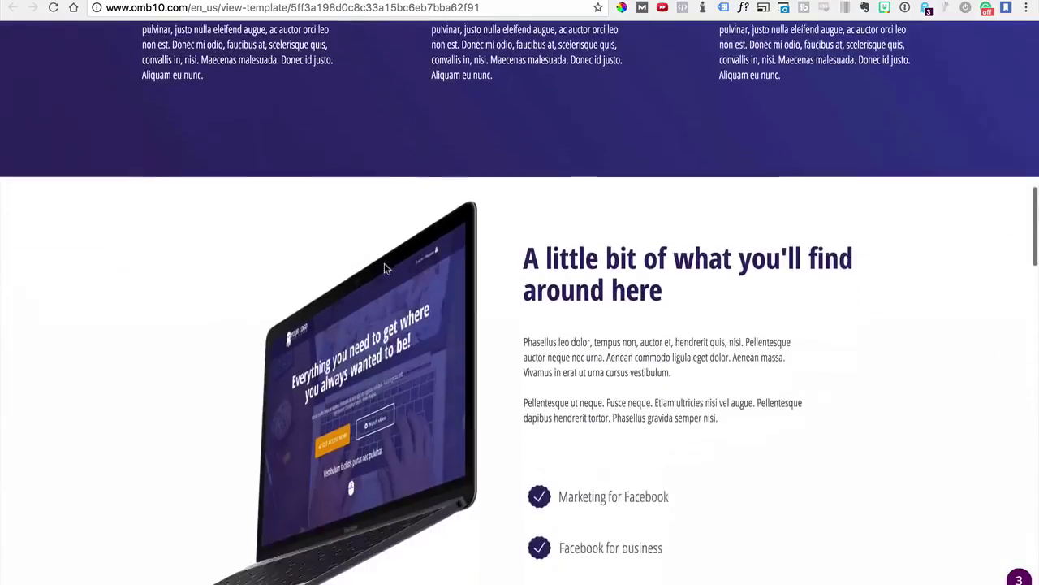
pyautogui.scroll(-15, 385, 270)
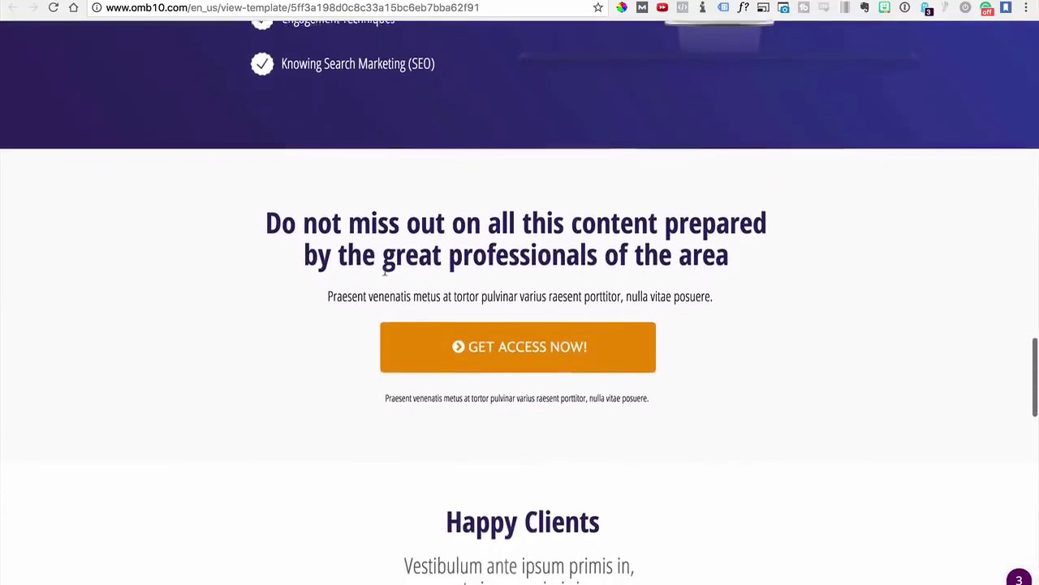
pyautogui.scroll(-10, 383, 272)
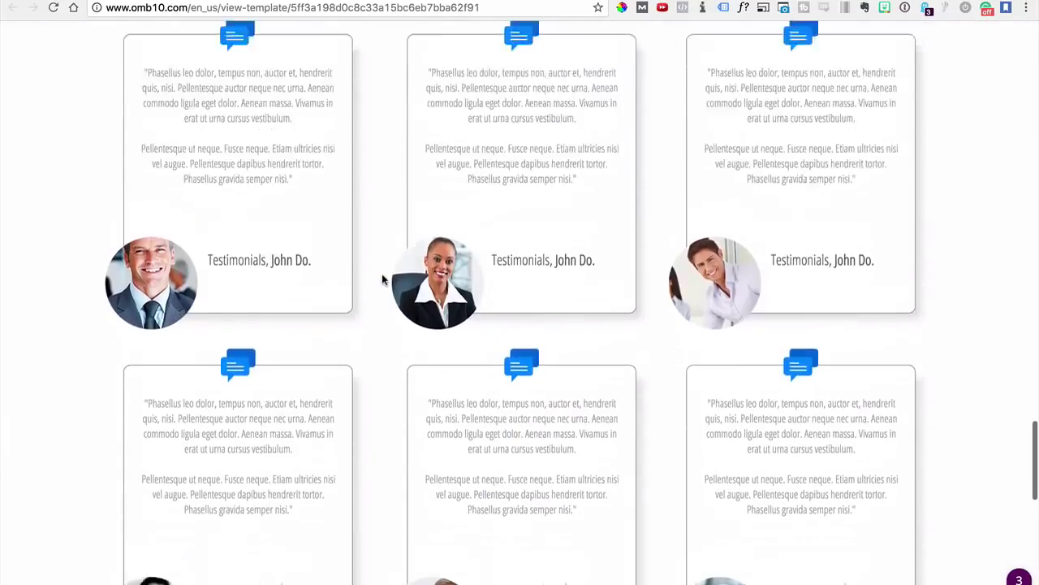
pyautogui.scroll(20, 382, 273)
pyautogui.click(264, 1)
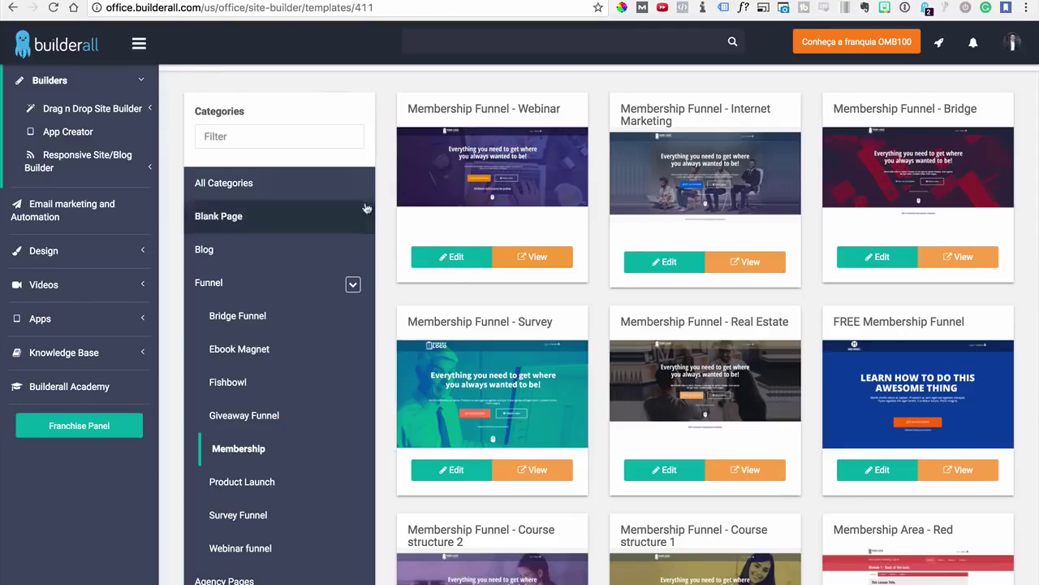
# - Open the Membership Funnel - Webinar template for editing, move the header logo left, and shrink it to about 147 px wide
pyautogui.click(455, 261)
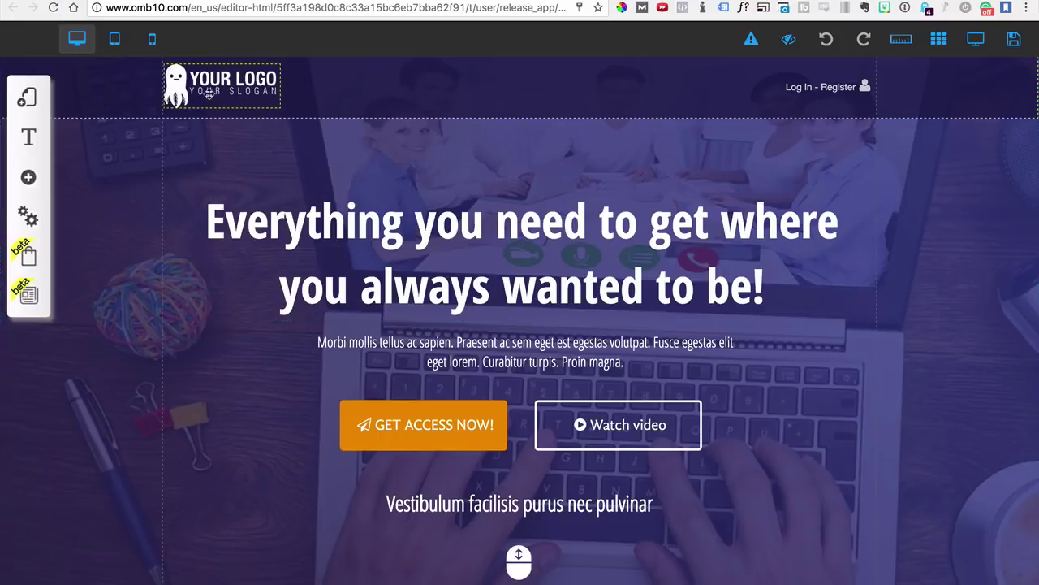
pyautogui.moveTo(207, 91)
pyautogui.mouseDown()
pyautogui.moveTo(124, 91)
pyautogui.moveTo(204, 91)
pyautogui.moveTo(192, 91)
pyautogui.mouseUp()
pyautogui.moveTo(261, 92); pyautogui.dragTo(186, 79)
# - Replace the header logo image with the white Fruit Shop logo from the uploaded files and reduce its width
pyautogui.click(187, 78)
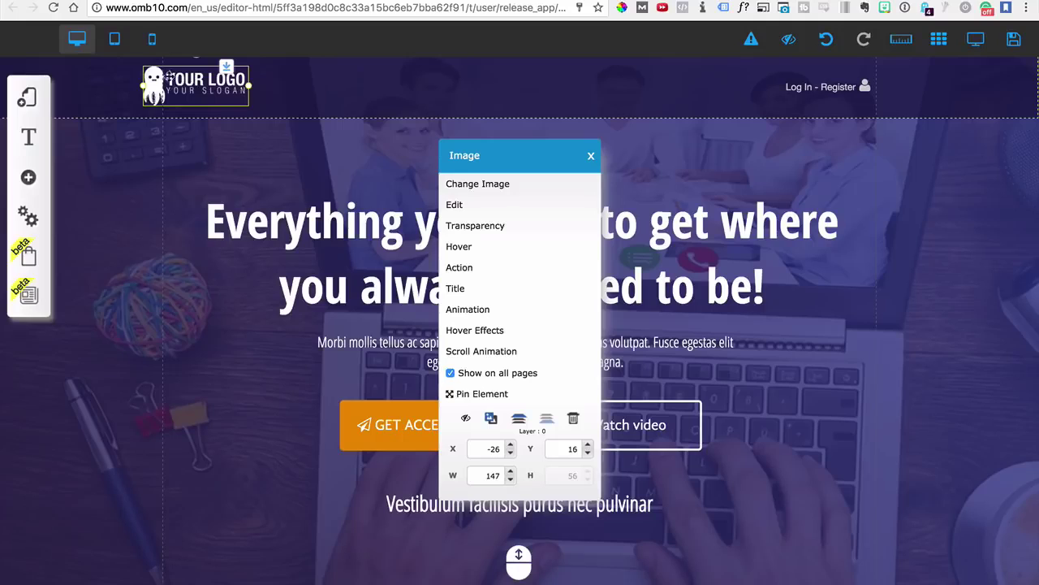
pyautogui.click(480, 186)
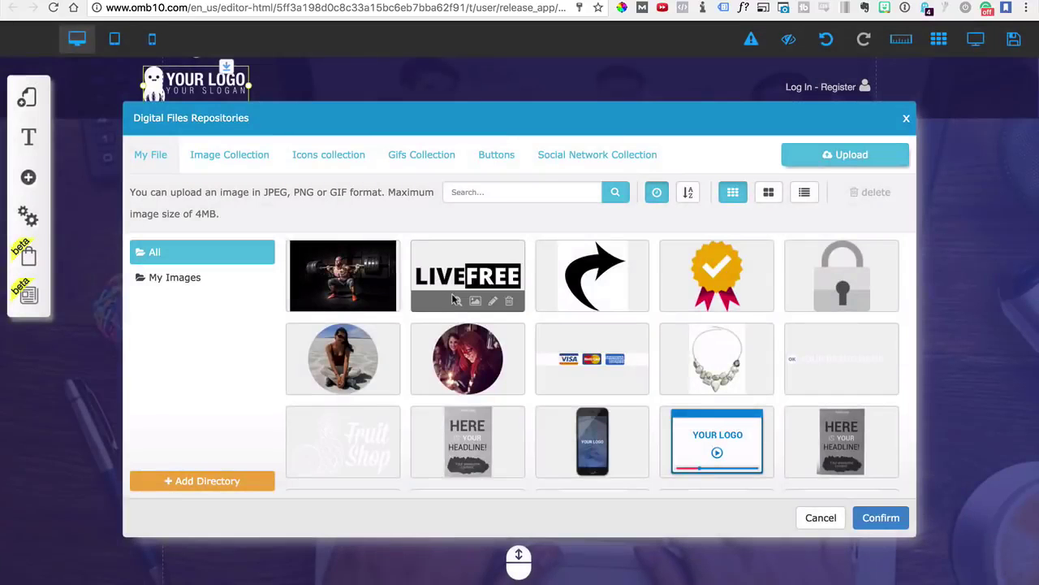
pyautogui.click(390, 443)
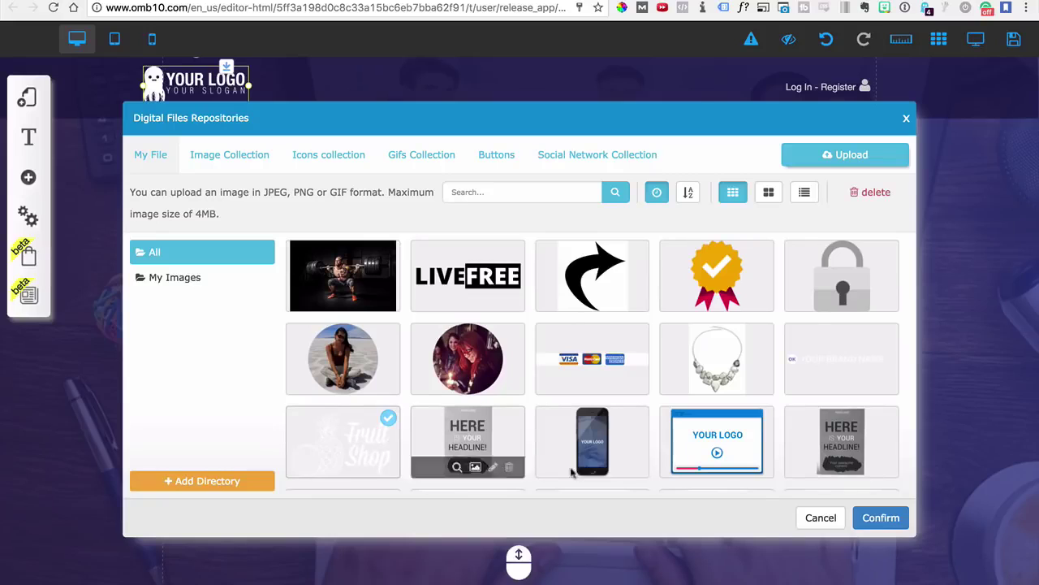
pyautogui.click(878, 517)
pyautogui.moveTo(248, 99); pyautogui.dragTo(210, 87)
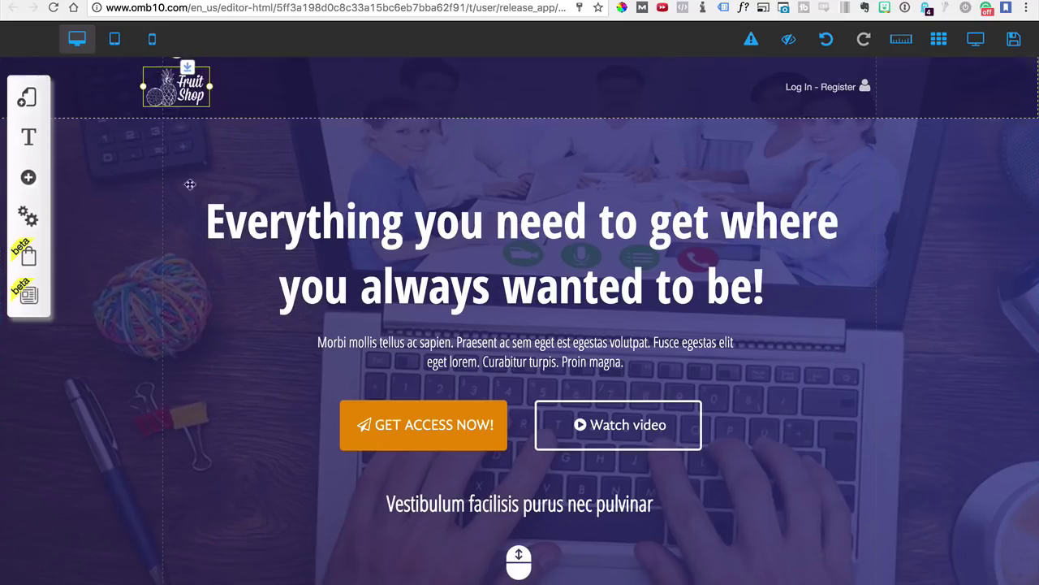
# - Open the main headline's text for editing with its first word selected, and leave the text editor
pyautogui.click(302, 246)
pyautogui.doubleClick(309, 232)
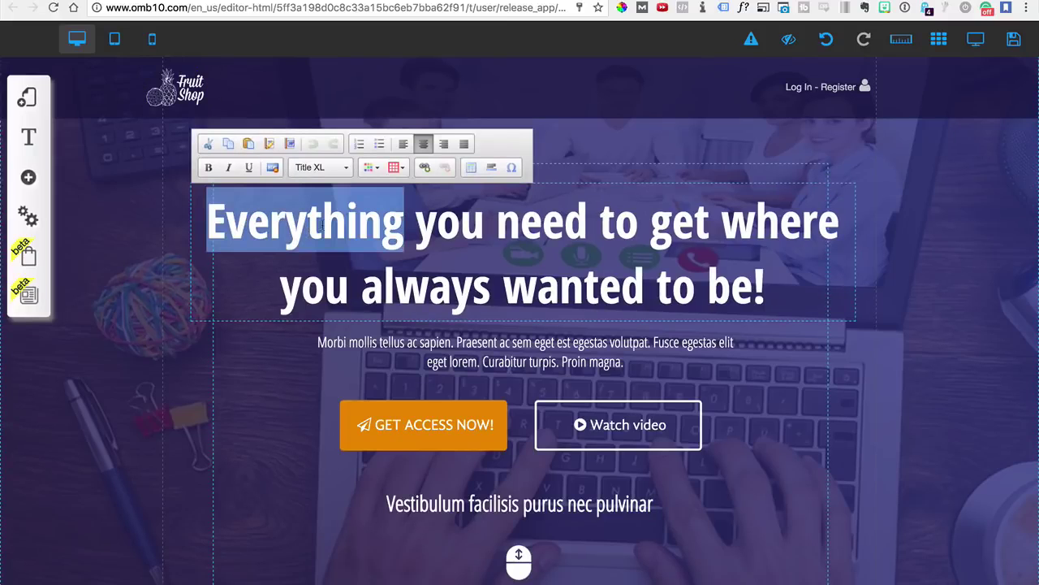
pyautogui.click(150, 265)
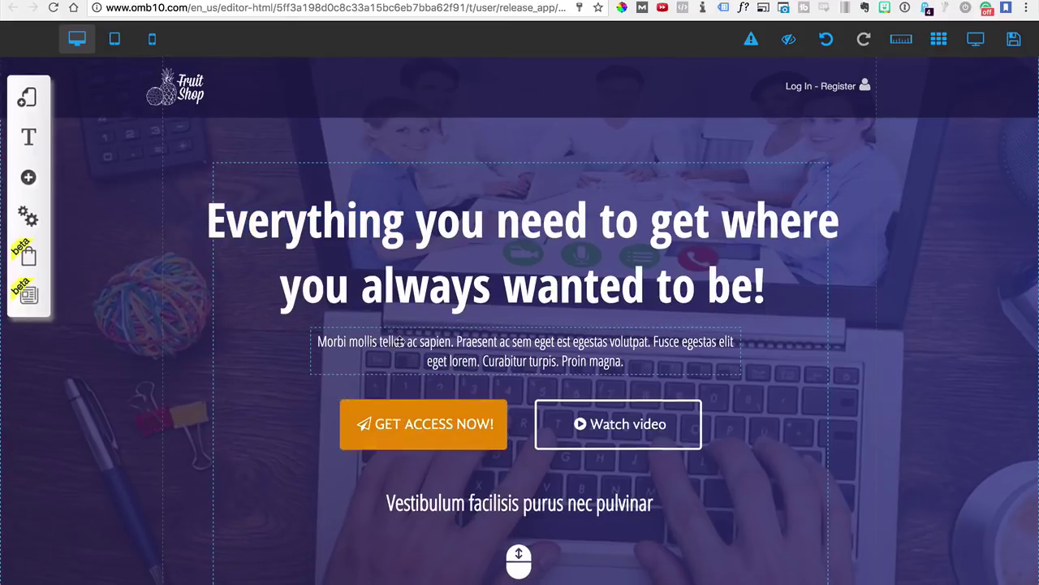
# - Look over the landing page sections, switch to the blueprint layout, and review its funnel diagram and Funnel Flow description
pyautogui.scroll(-3, 398, 342)
pyautogui.scroll(3, 398, 342)
pyautogui.scroll(-1, 418, 230)
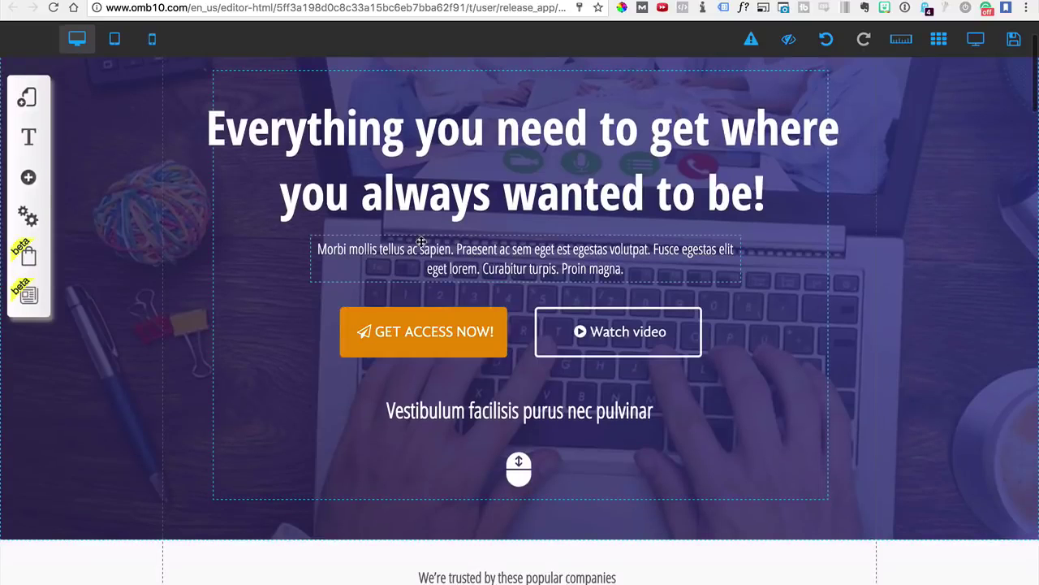
pyautogui.scroll(-10, 462, 290)
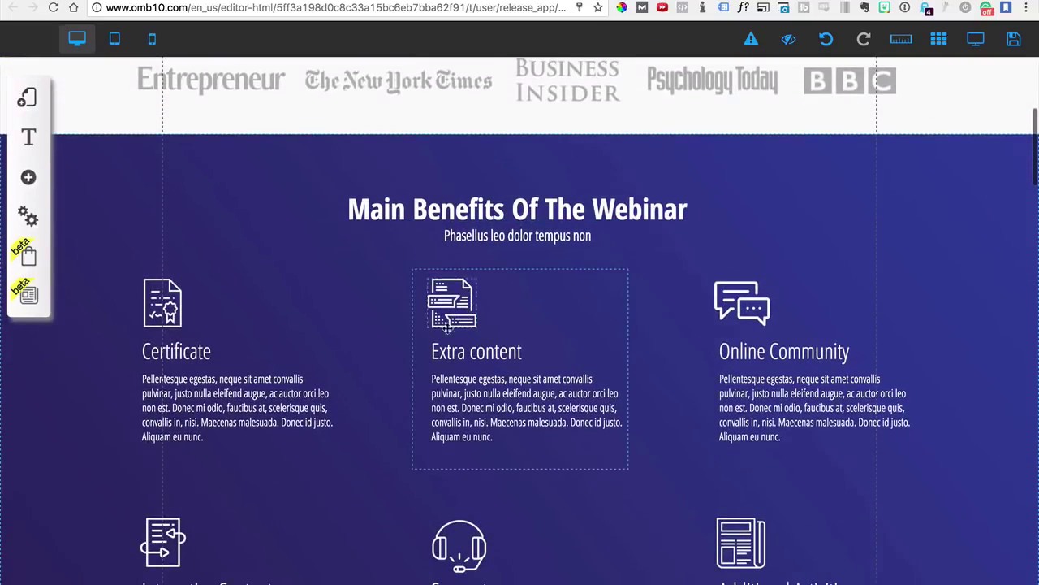
pyautogui.scroll(5, 302, 281)
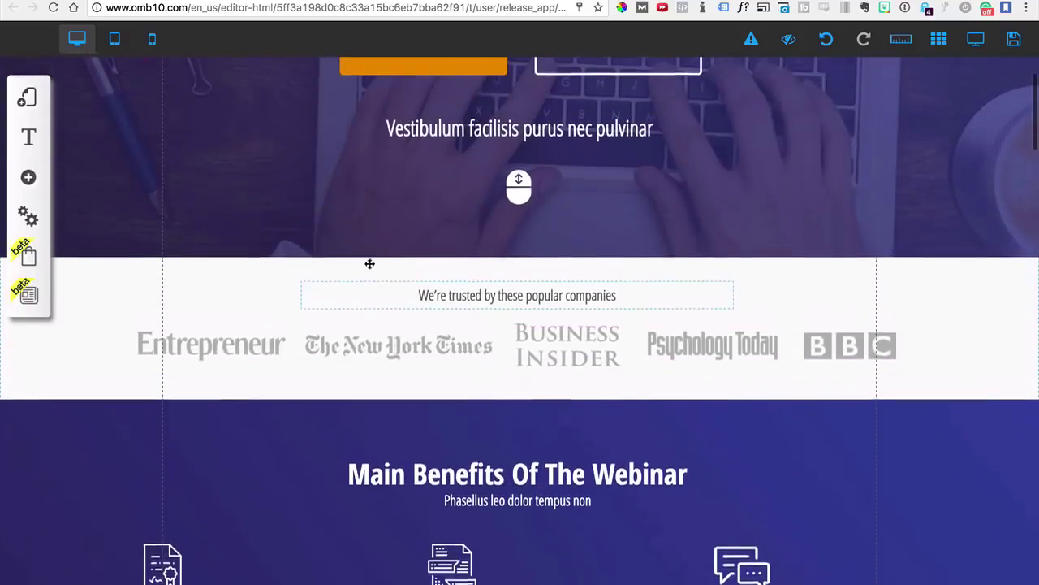
pyautogui.click(29, 99)
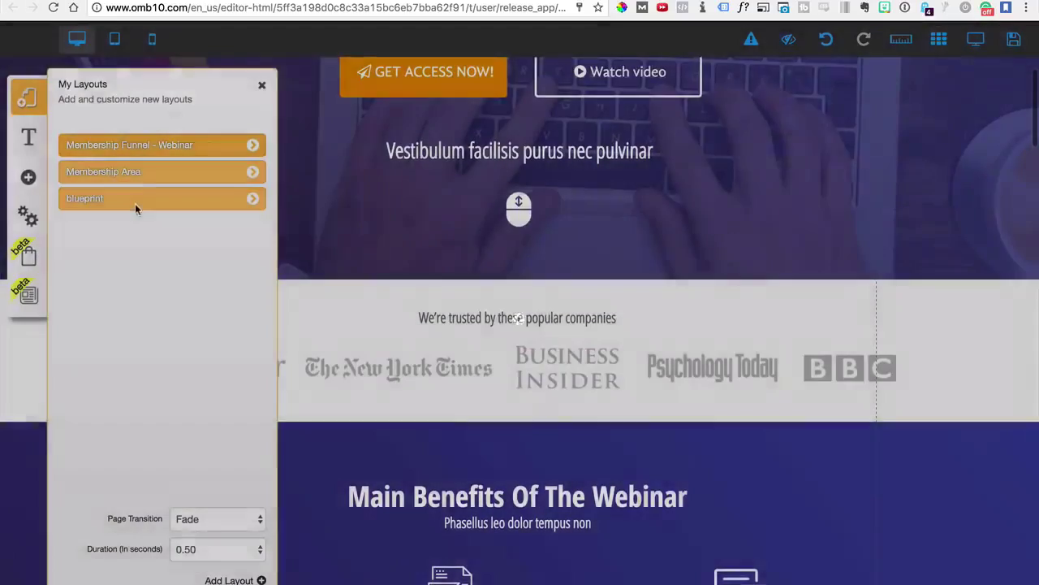
pyautogui.click(135, 204)
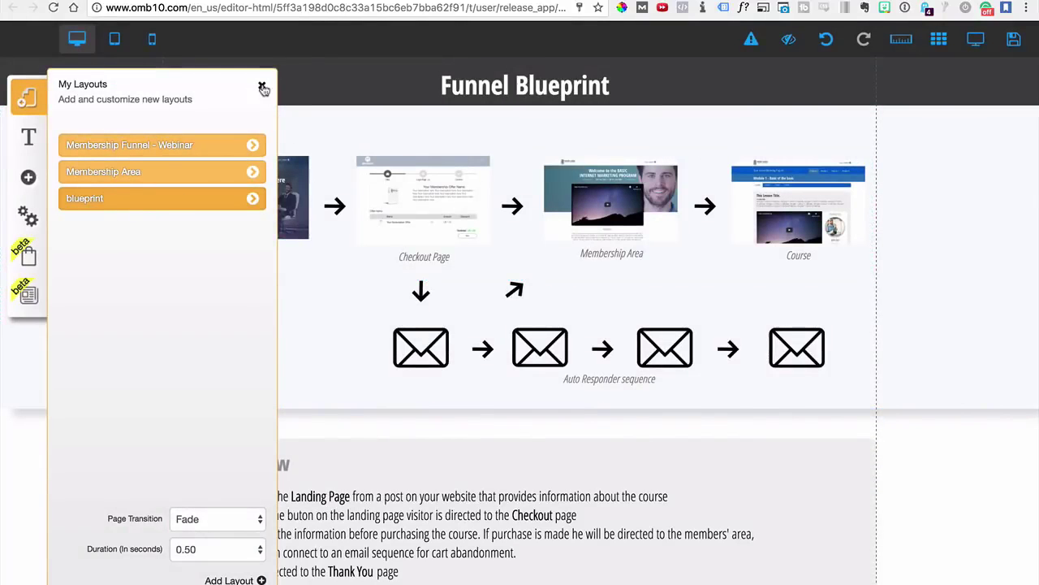
pyautogui.click(262, 85)
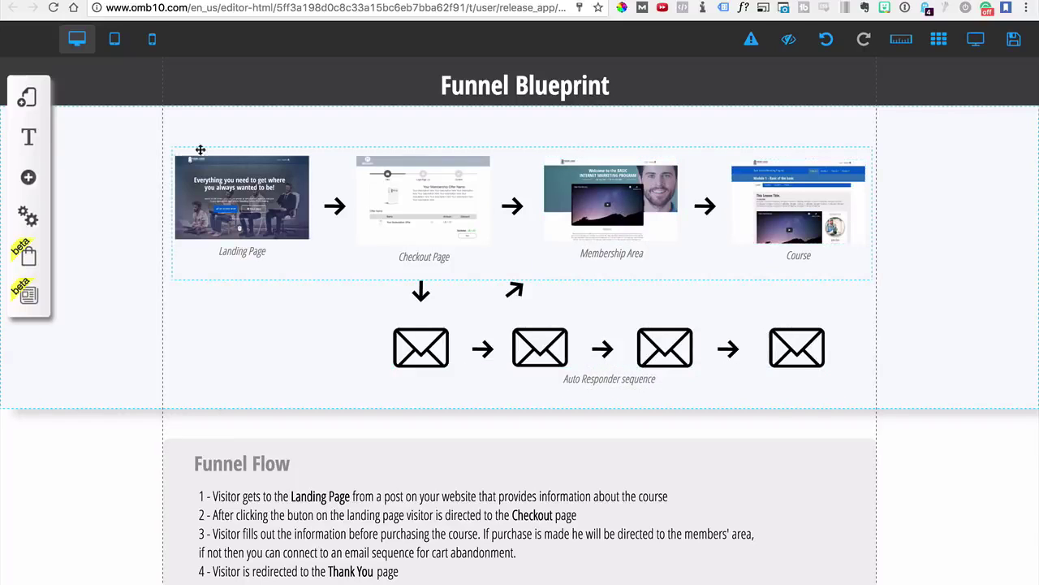
pyautogui.scroll(-3, 199, 344)
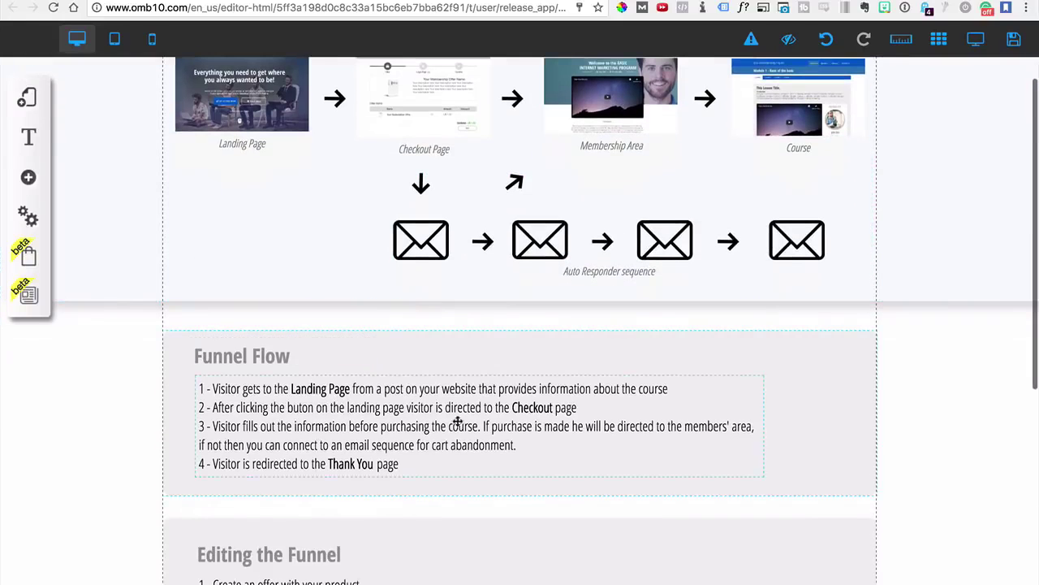
# - Switch to the Membership Area layout and close the layout list to view the page
pyautogui.click(36, 108)
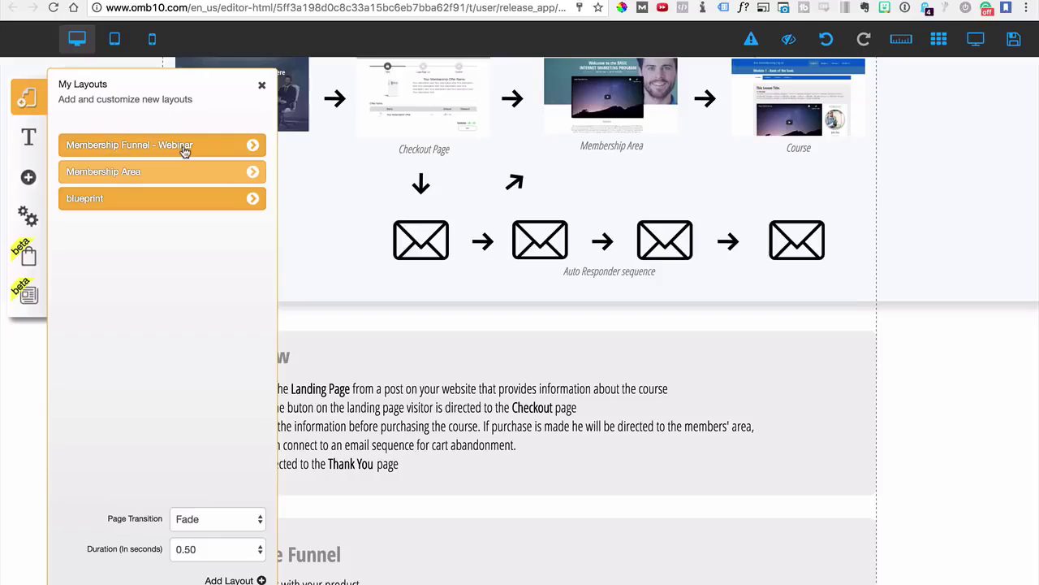
pyautogui.click(169, 178)
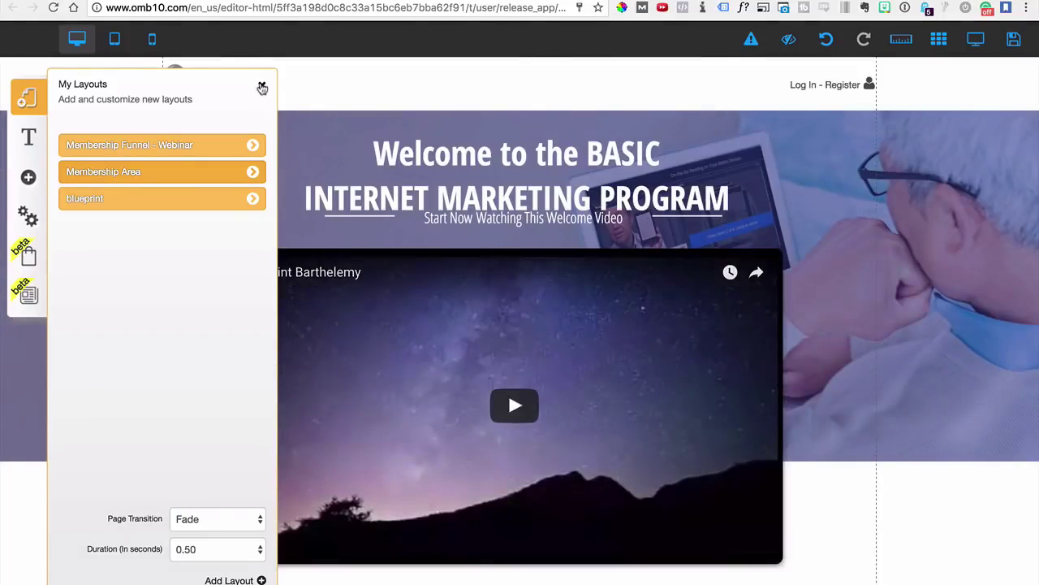
pyautogui.click(262, 87)
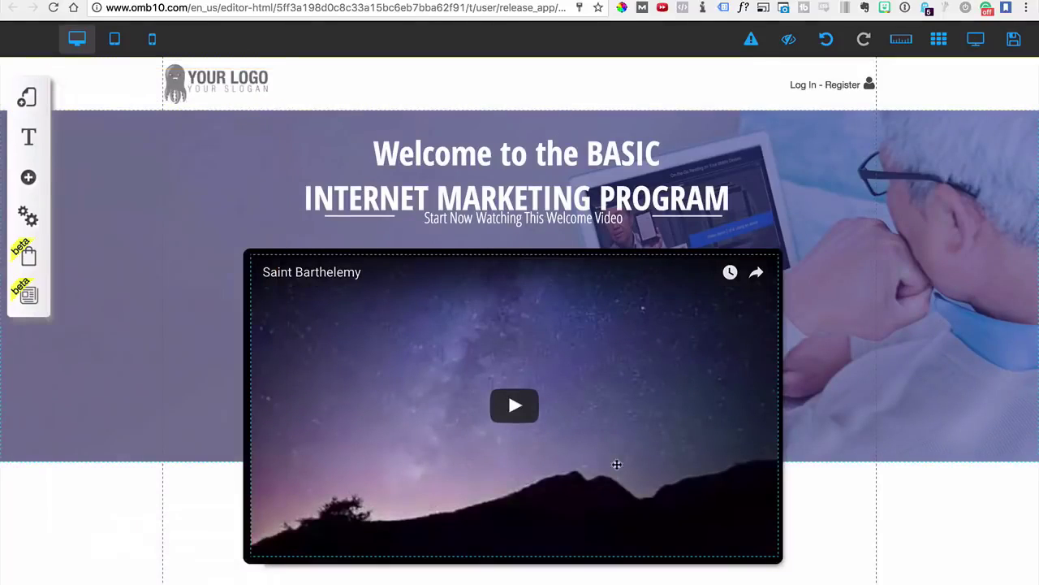
# - Move the GET STARTED button to the right, below the end of the Welcome text, and close its options
pyautogui.scroll(-10, 558, 377)
pyautogui.scroll(5, 560, 376)
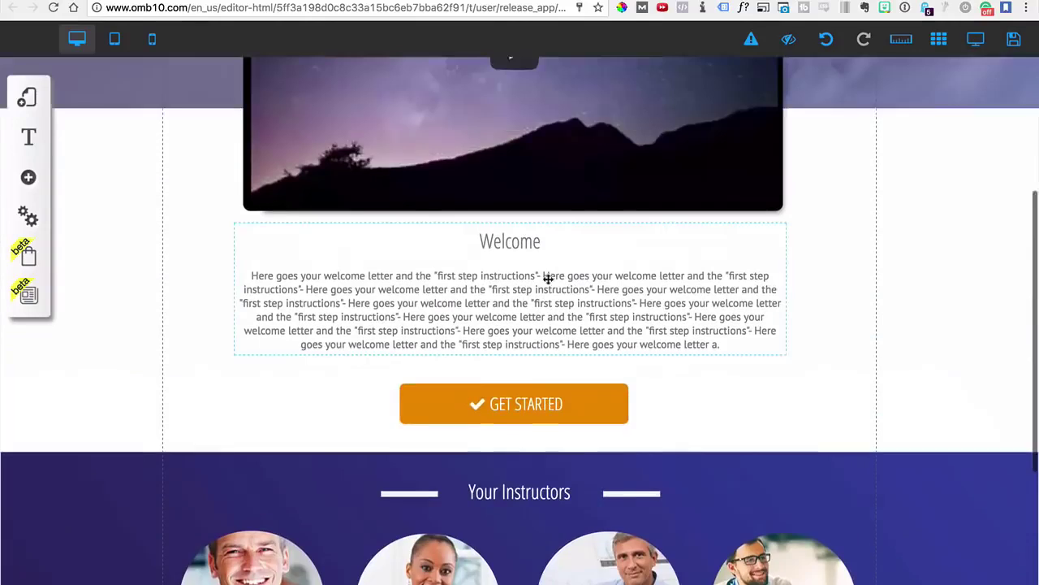
pyautogui.scroll(-5, 484, 267)
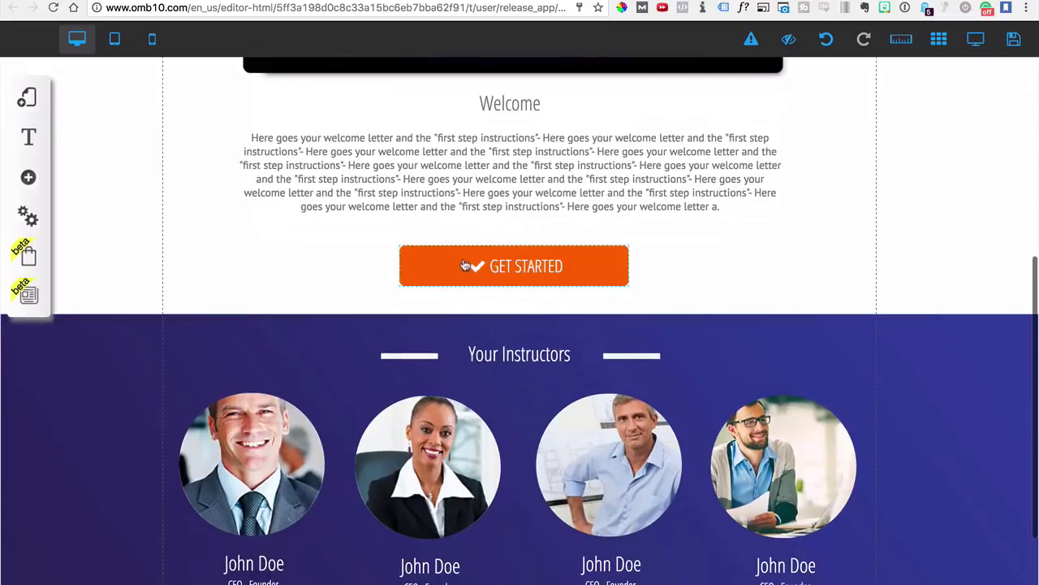
pyautogui.moveTo(484, 266); pyautogui.dragTo(691, 244)
pyautogui.click(671, 253)
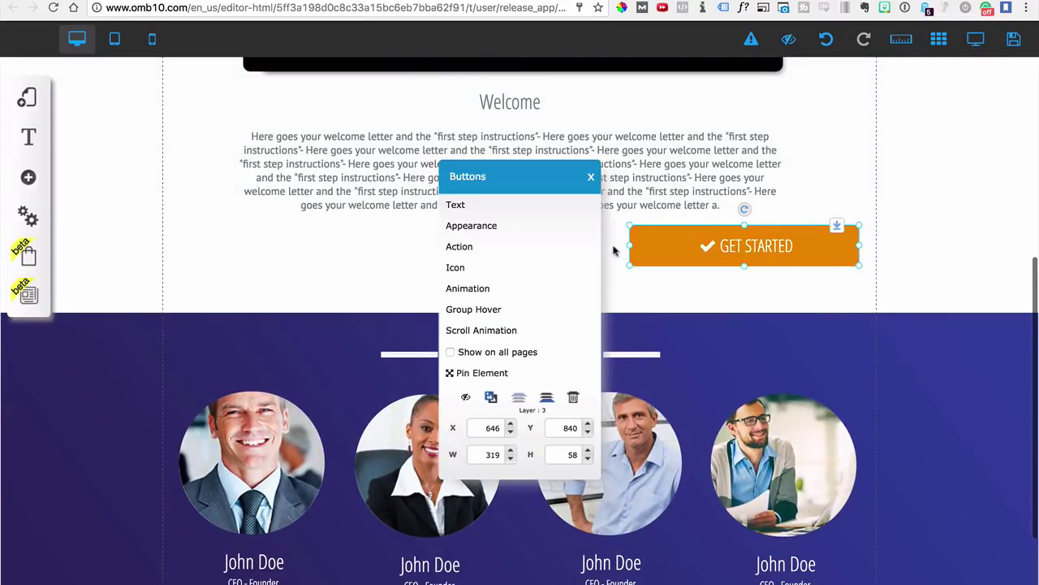
pyautogui.click(594, 177)
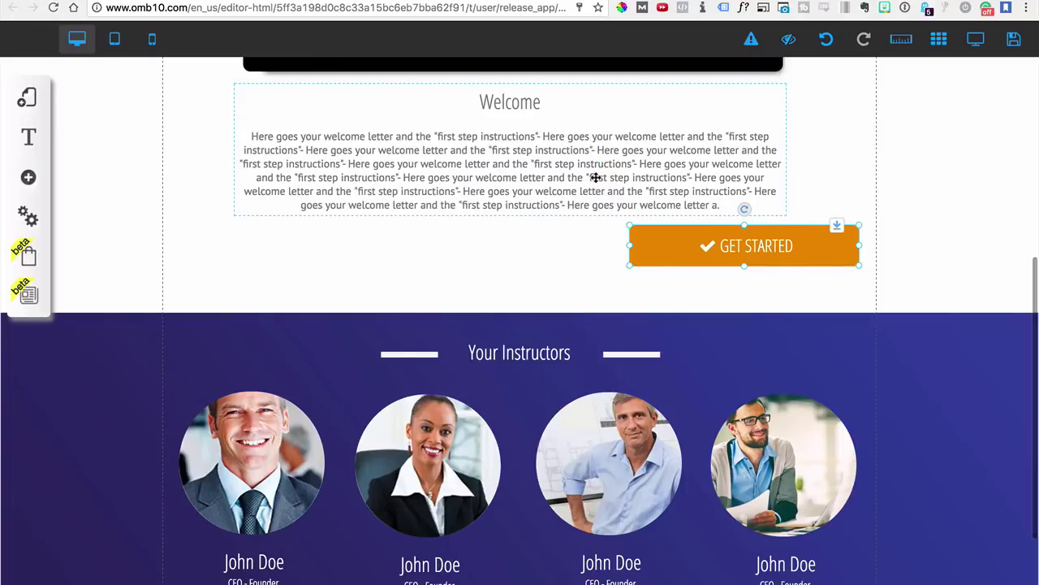
# - Duplicate the GET STARTED button and place the copy level with the original on its left side
pyautogui.hotkey('ctrl', 'c')
pyautogui.hotkey('ctrl', 'v')
pyautogui.moveTo(678, 271); pyautogui.dragTo(357, 271)
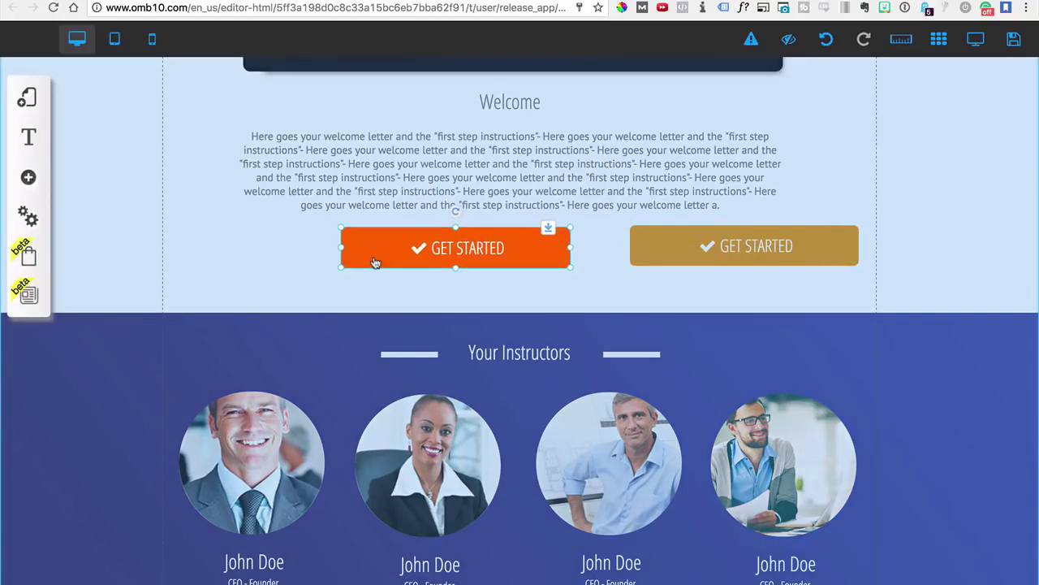
pyautogui.moveTo(375, 263); pyautogui.dragTo(421, 262)
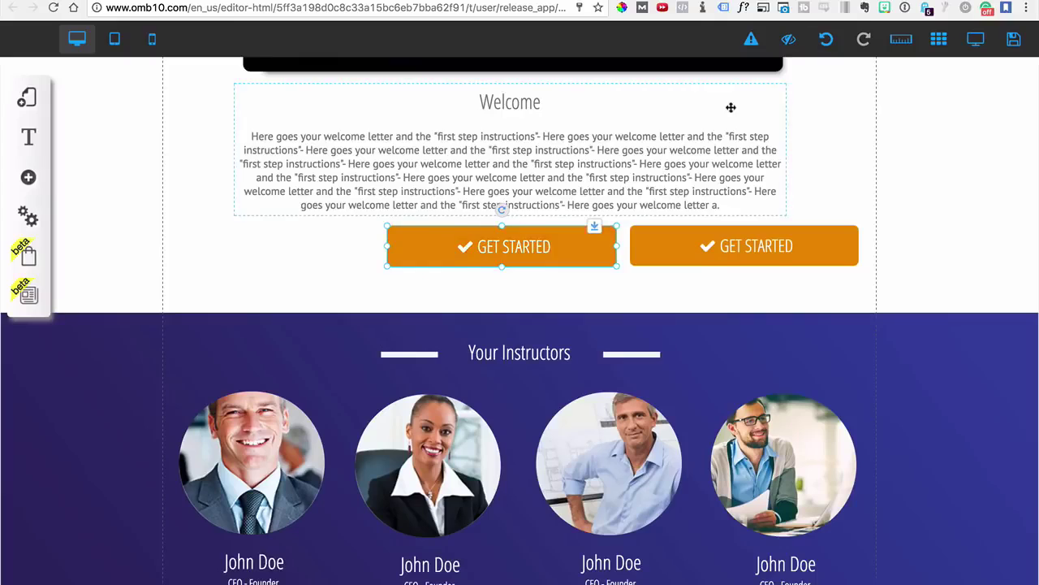
# - Preview the Membership Area page and look through its sections
pyautogui.scroll(3, 731, 110)
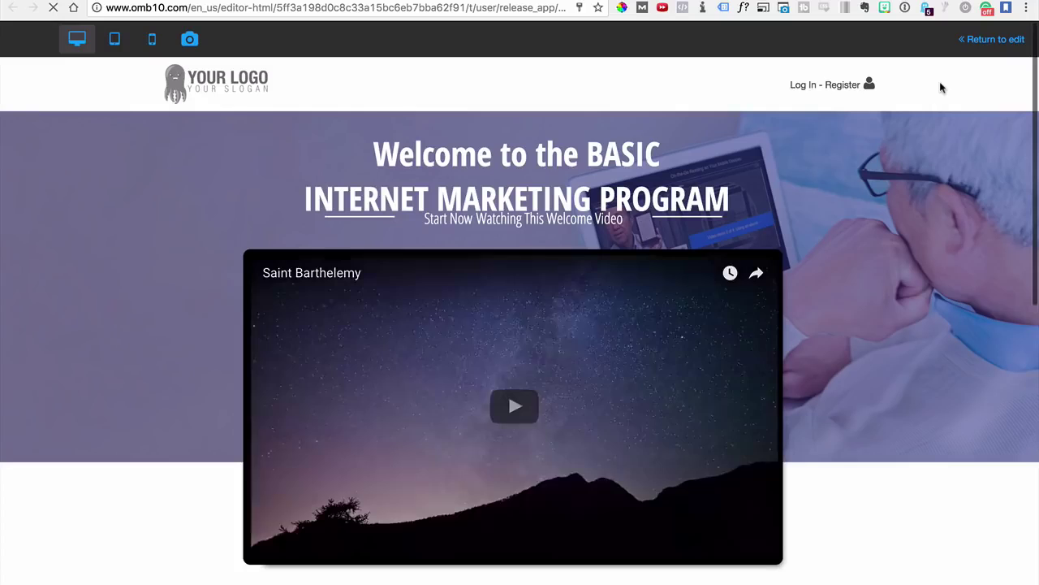
pyautogui.scroll(-3, 561, 271)
pyautogui.scroll(-4, 578, 268)
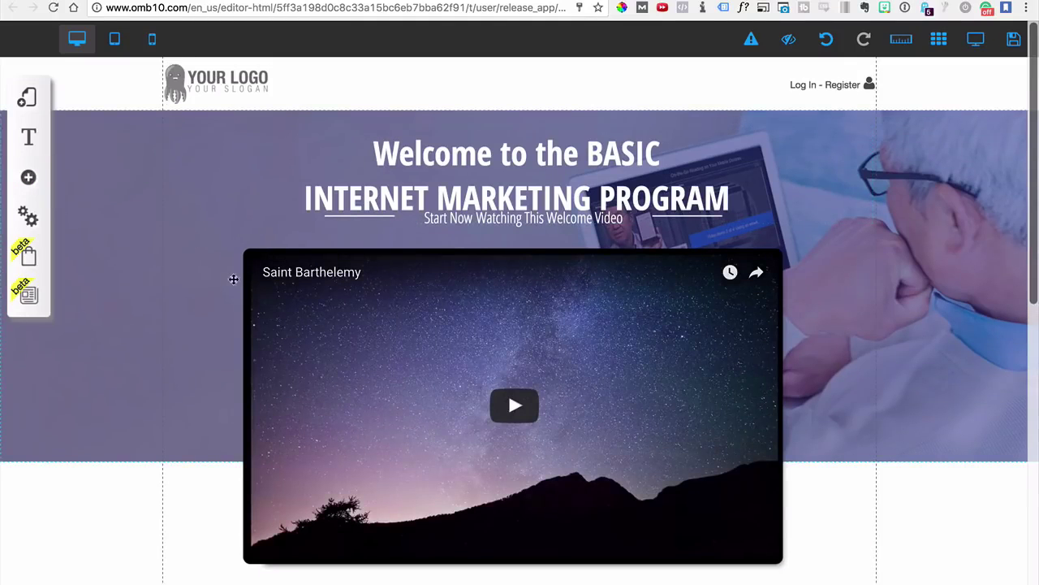
# - Move the Welcome text block slightly right and up in the editor, and open the options for adding elements
pyautogui.scroll(-2, 179, 286)
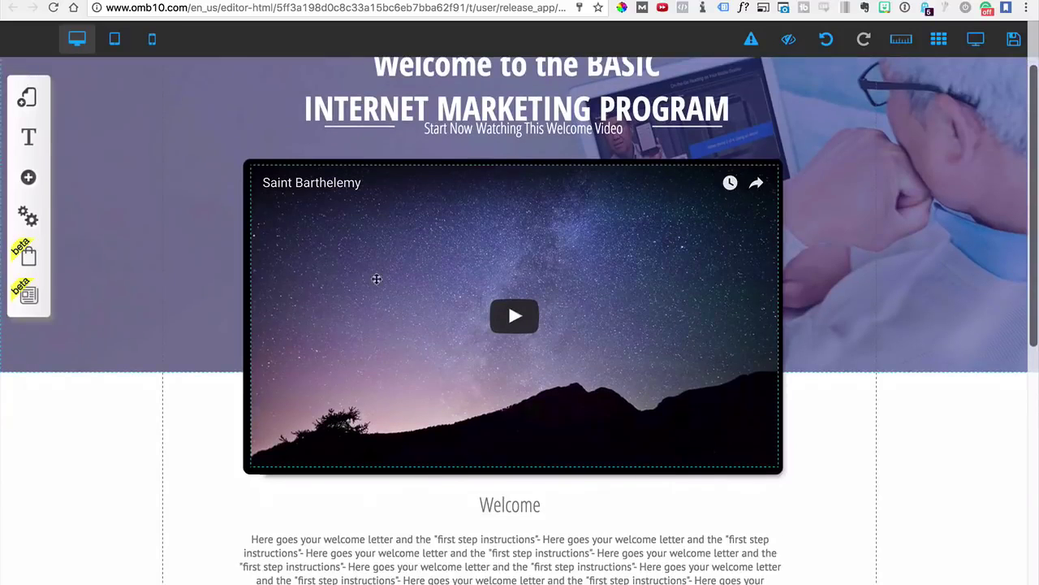
pyautogui.scroll(-5, 198, 329)
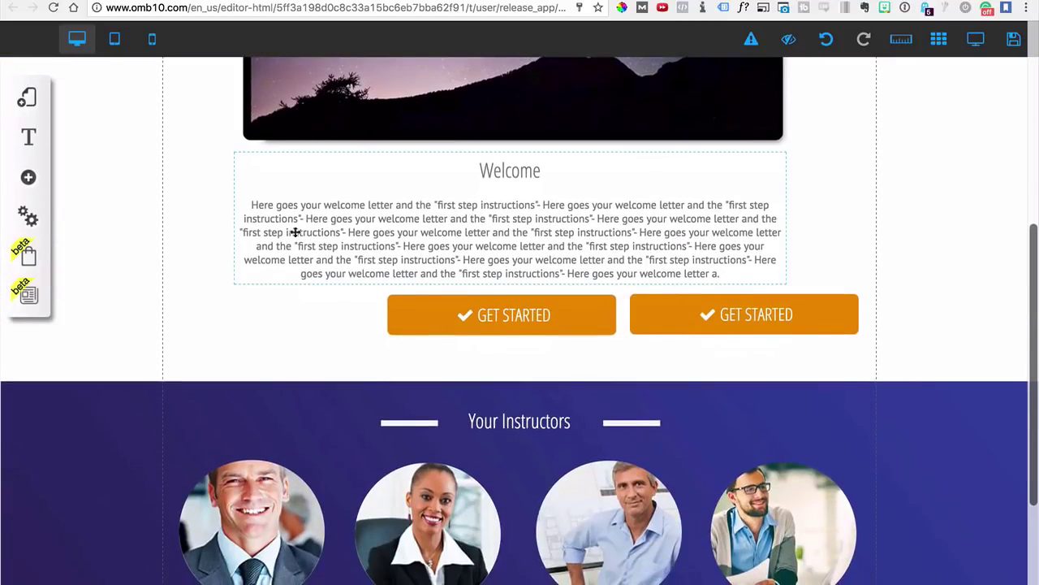
pyautogui.moveTo(246, 259); pyautogui.dragTo(325, 246)
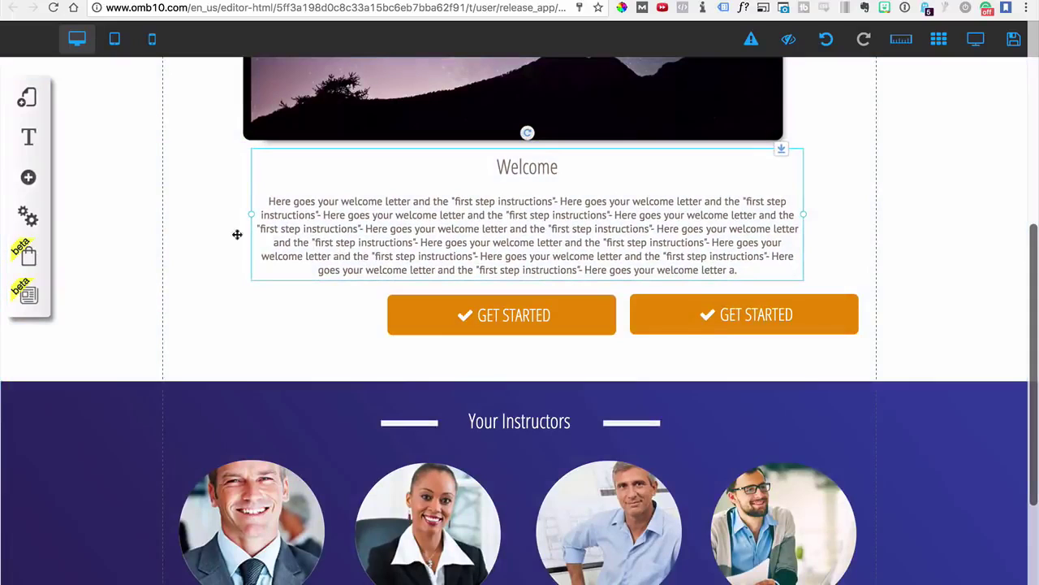
pyautogui.click(28, 177)
pyautogui.scroll(-2, 92, 351)
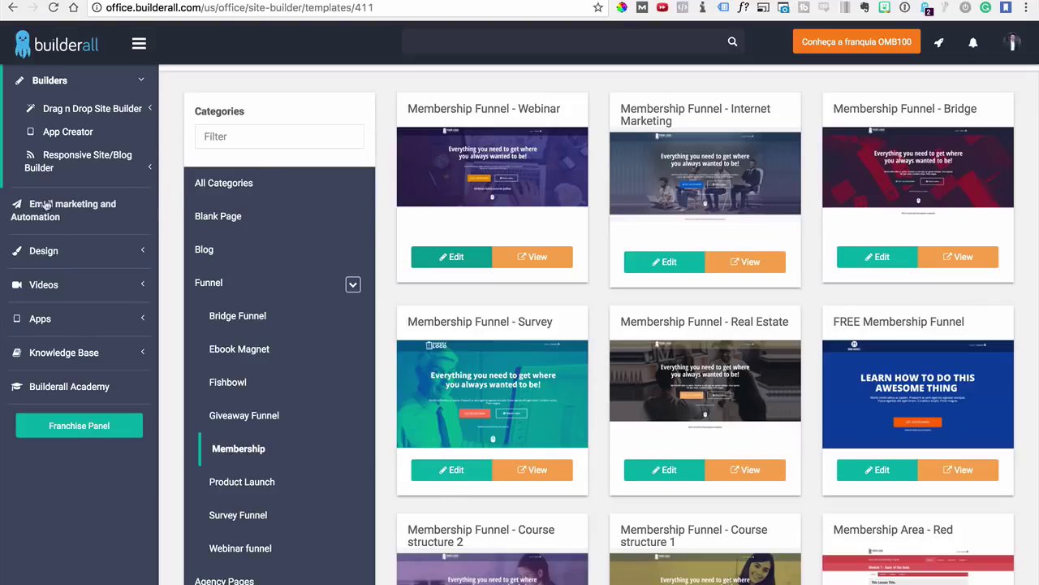
# - Switch to the email marketing and automation tool and open the Free eBook email sequence for editing
pyautogui.click(59, 220)
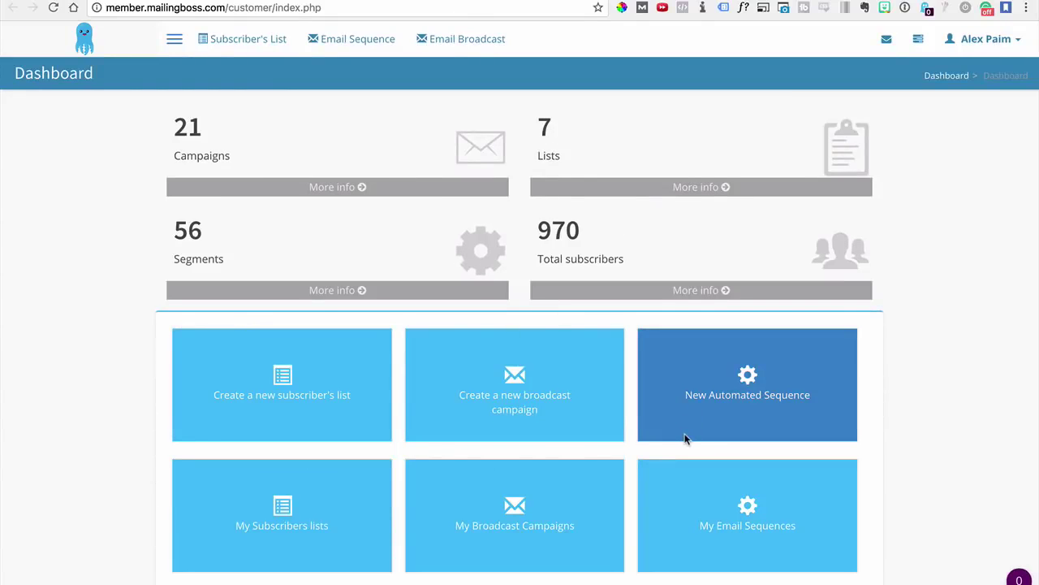
pyautogui.click(733, 531)
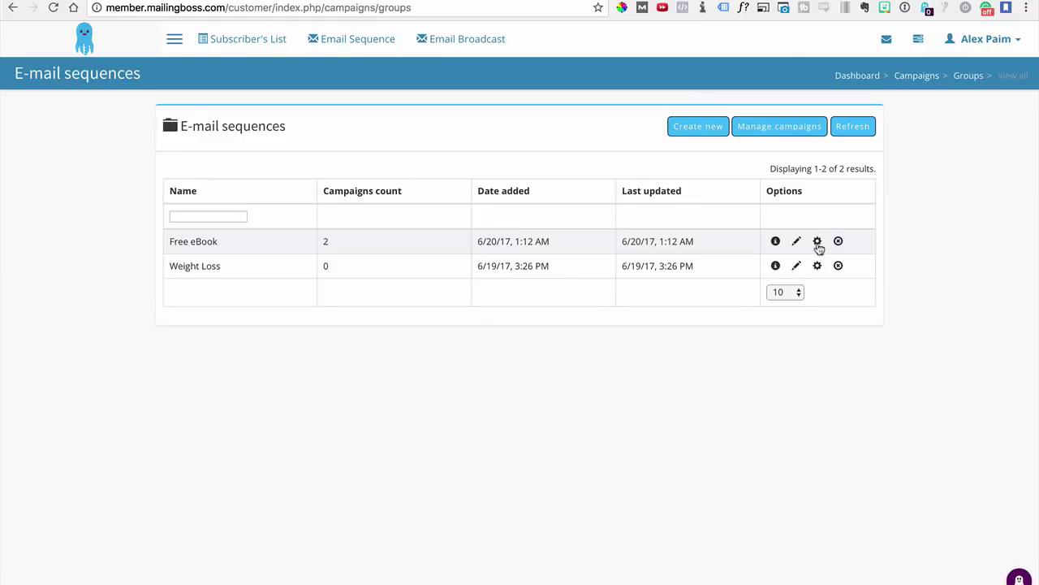
pyautogui.click(817, 241)
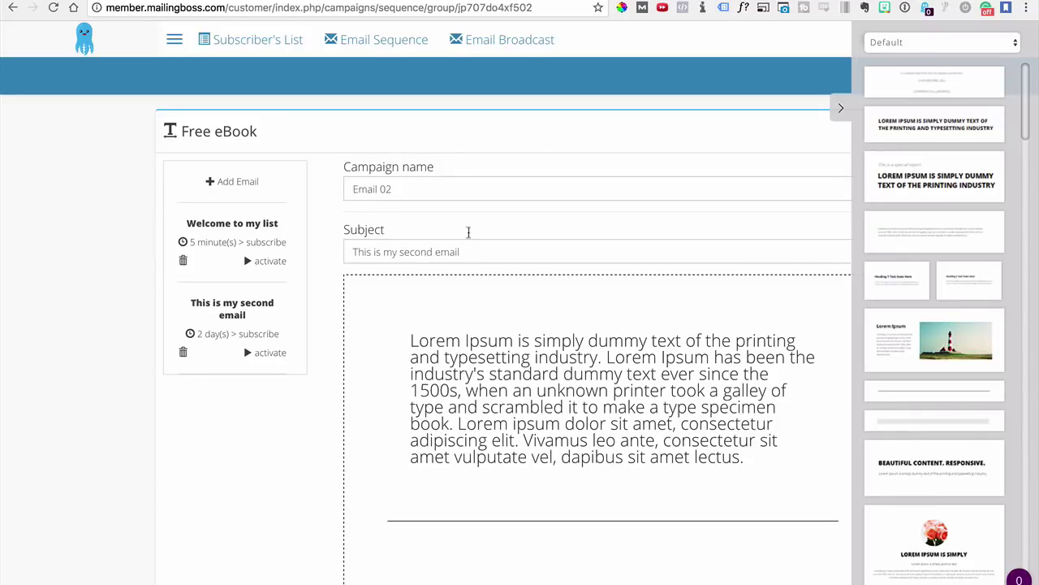
# - Add the special report headline block to the second email and replace the E in "LOREM" with "GHFHF"
pyautogui.moveTo(883, 193); pyautogui.dragTo(550, 455)
pyautogui.scroll(-3, 519, 411)
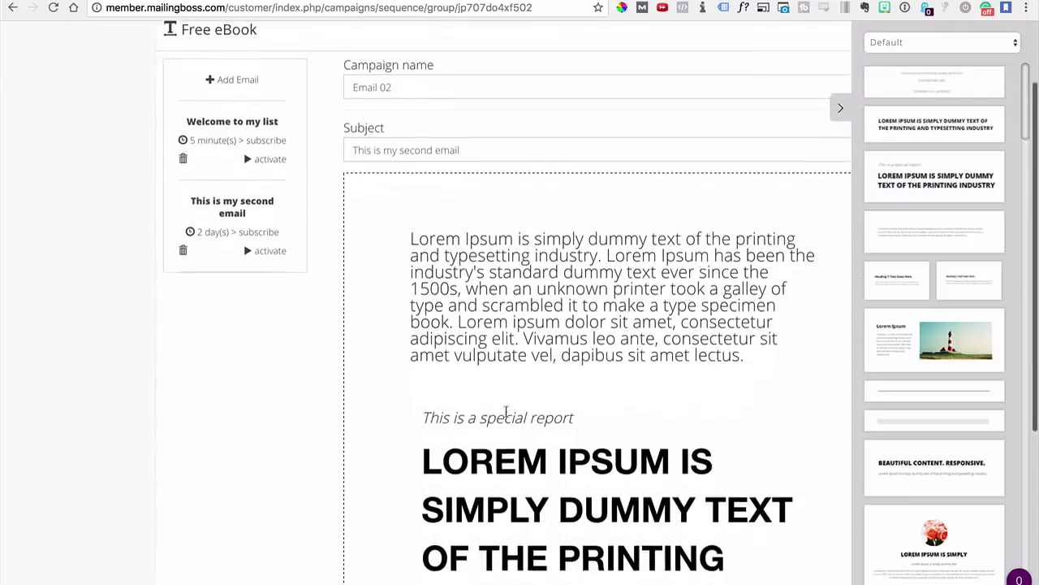
pyautogui.click(506, 316)
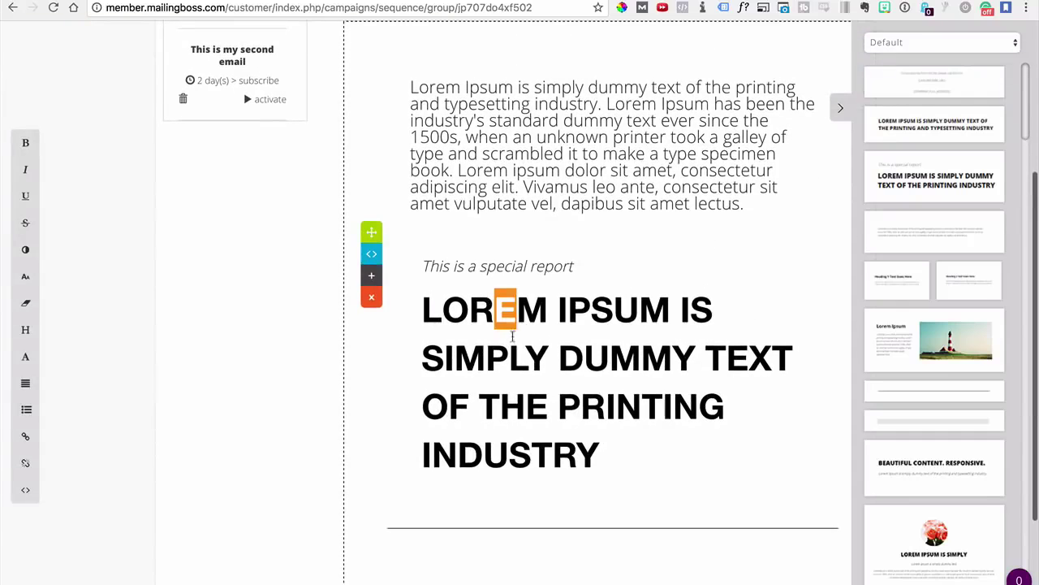
pyautogui.write('GHFHF')
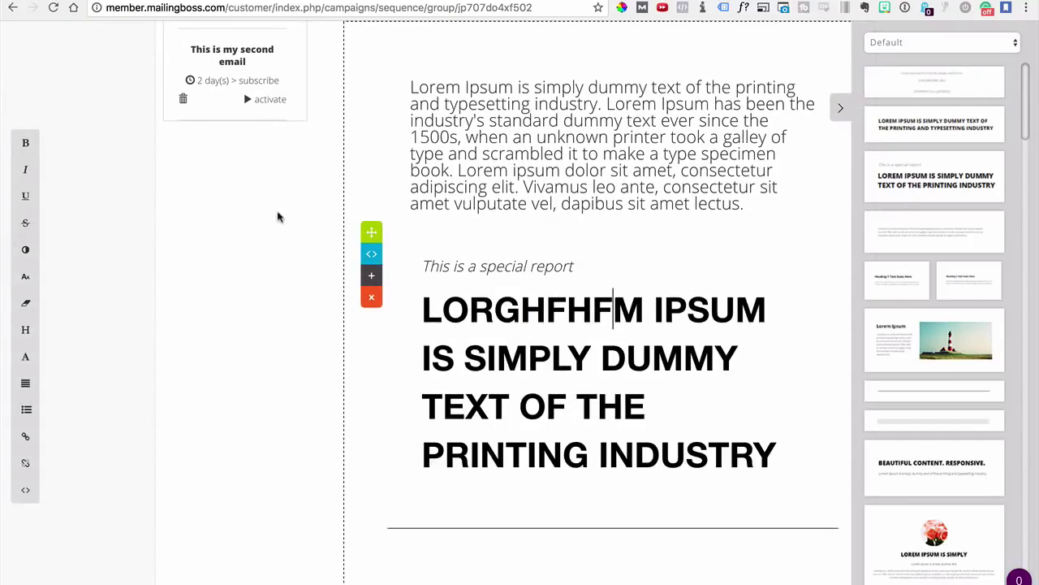
# - Set the second email's autoresponder time unit to Minute, review the event options, and save the campaign options
pyautogui.scroll(2, 279, 216)
pyautogui.click(190, 189)
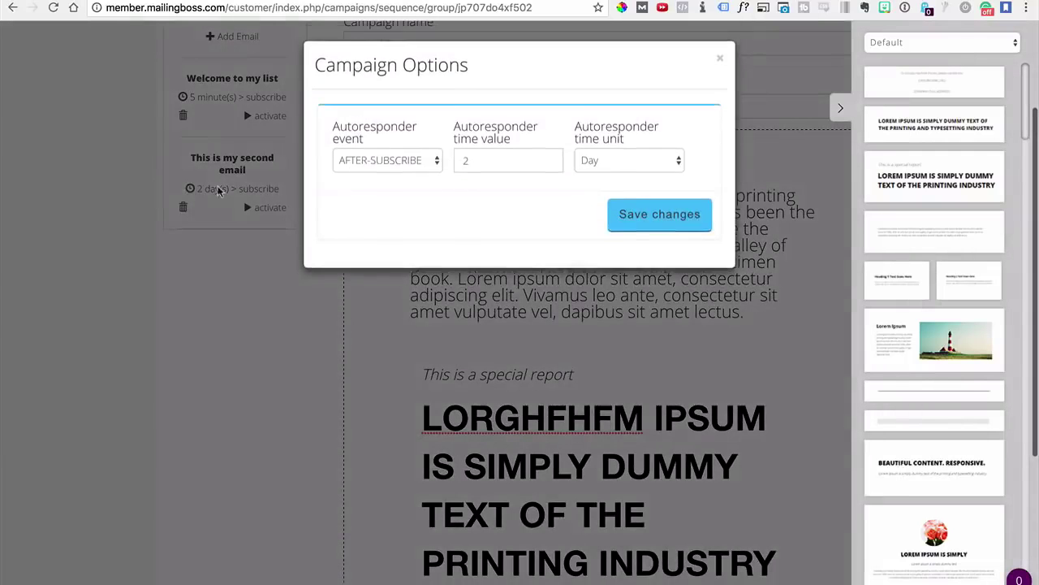
pyautogui.click(393, 170)
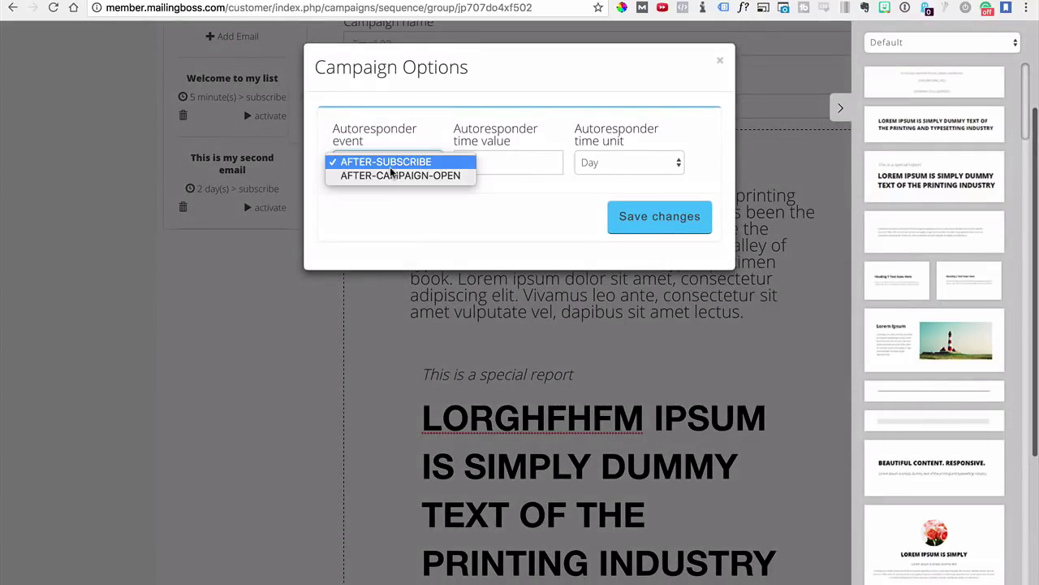
pyautogui.click(477, 244)
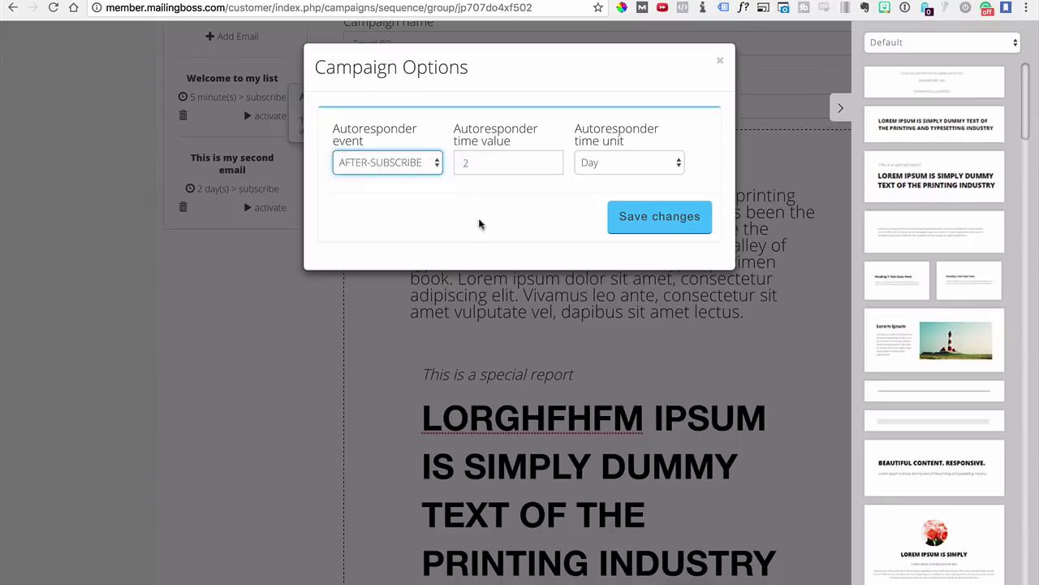
pyautogui.click(488, 165)
pyautogui.click(598, 165)
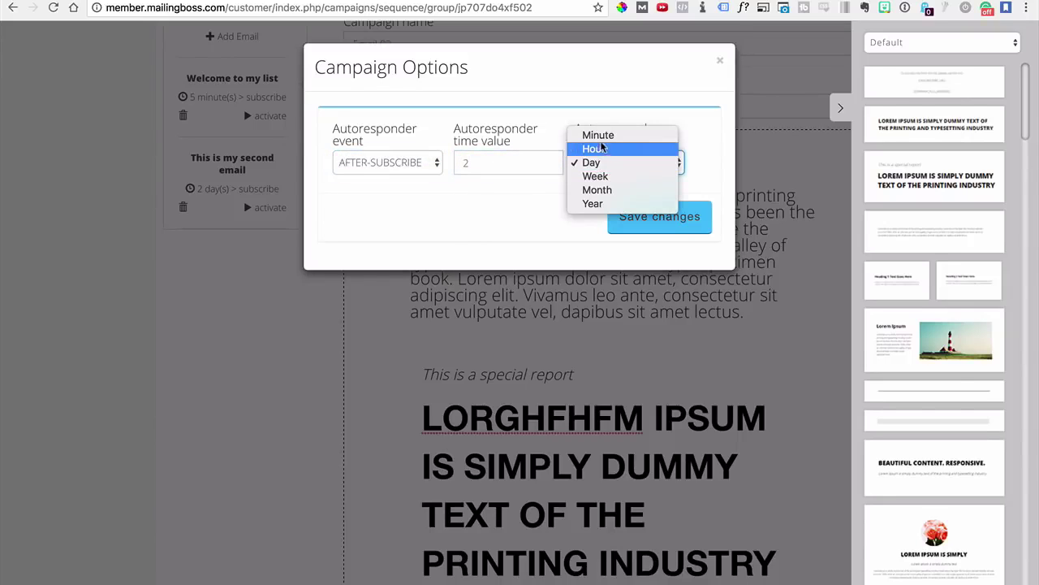
pyautogui.click(597, 135)
pyautogui.click(659, 225)
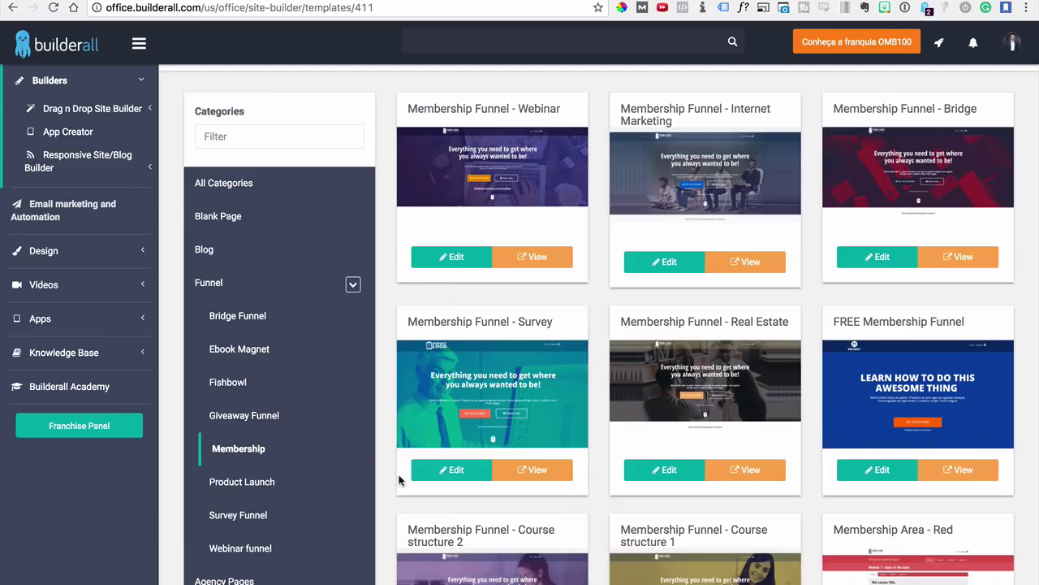
# - Switch back to the Builderall template page, look over the funnel categories, and open the Design Studio
pyautogui.scroll(-1, 839, 332)
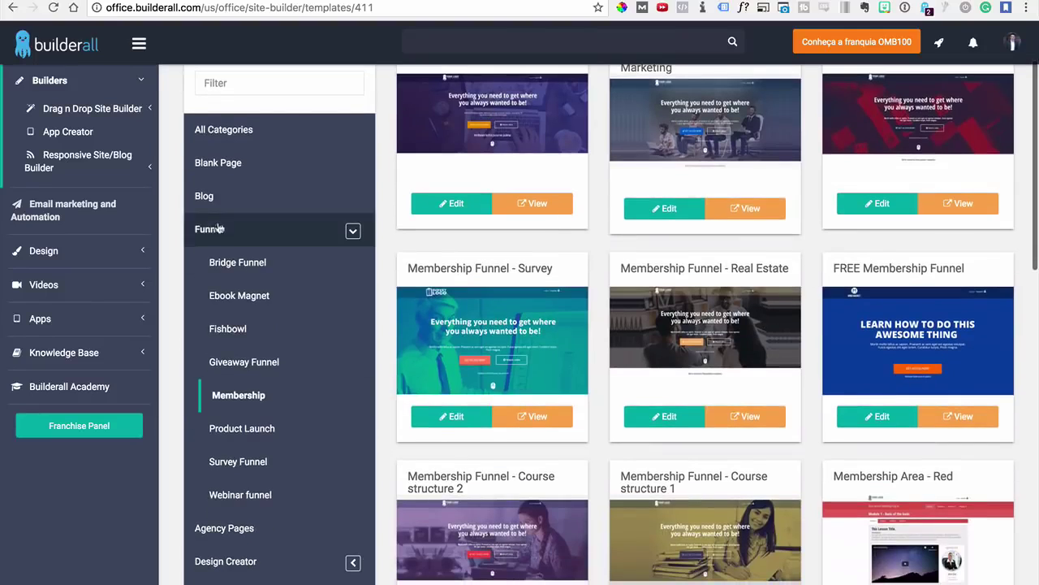
pyautogui.scroll(-1, 341, 463)
pyautogui.scroll(2, 317, 454)
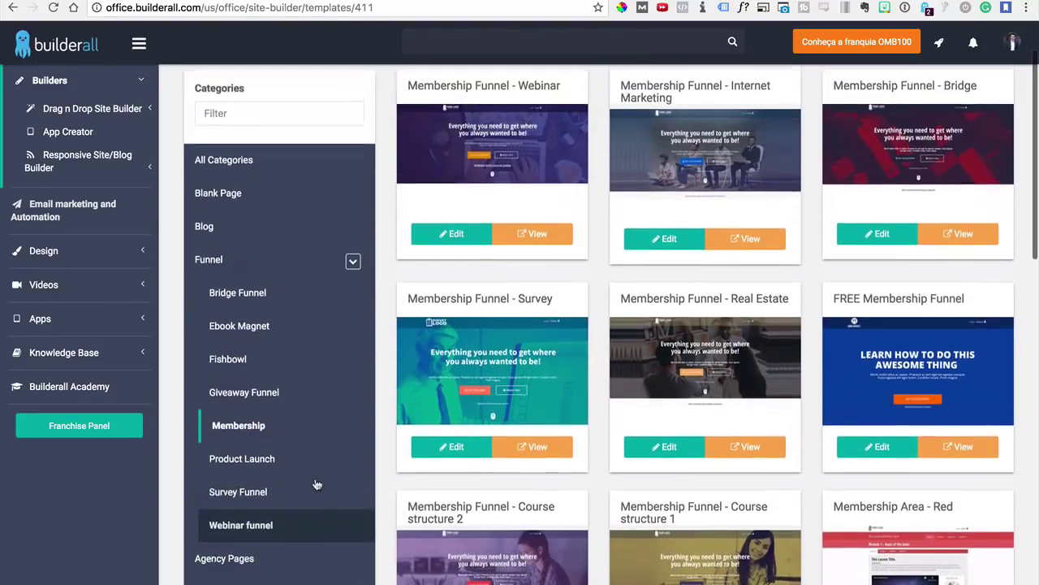
pyautogui.click(44, 250)
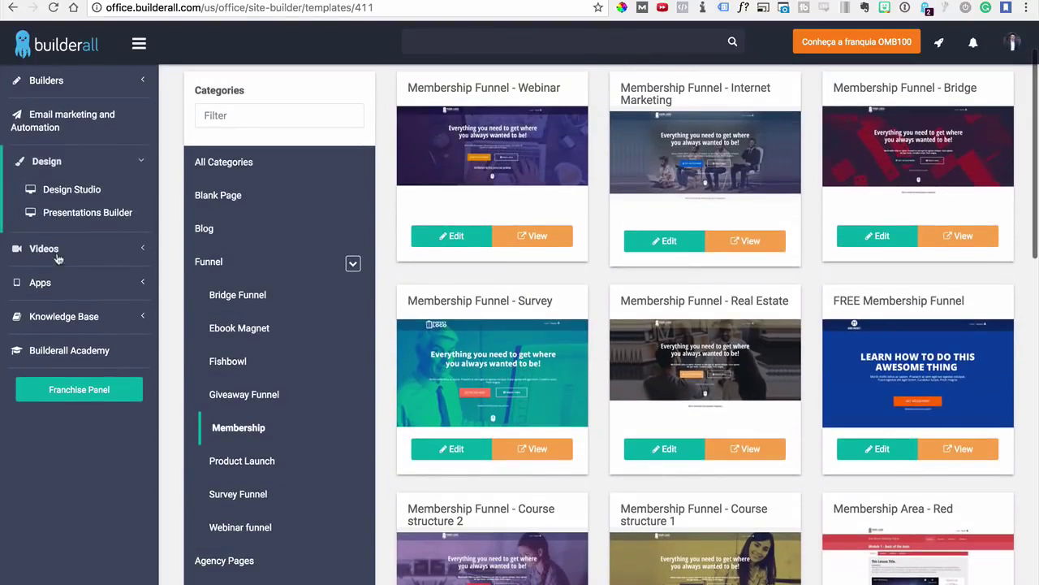
pyautogui.click(57, 193)
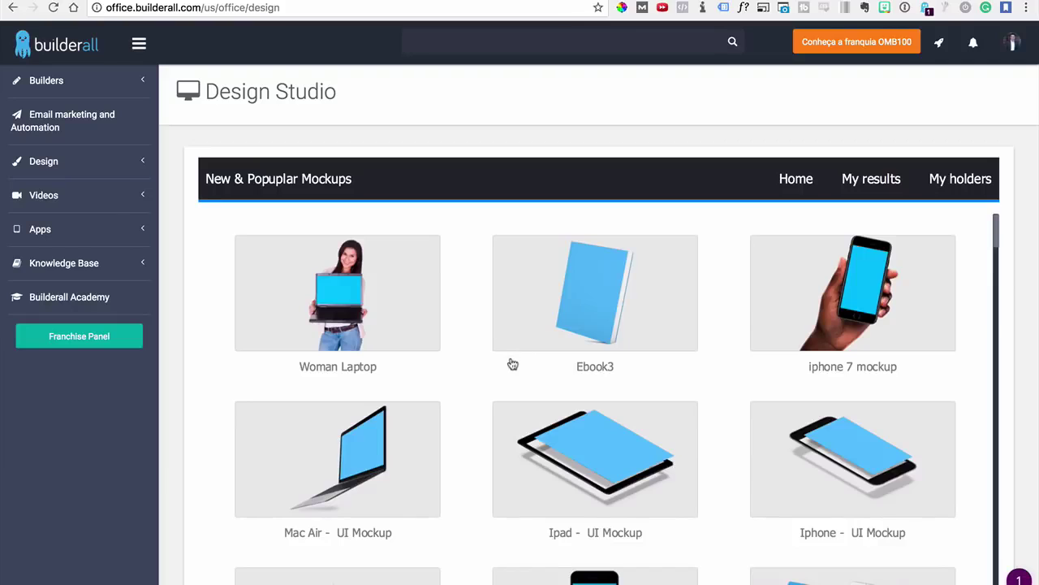
# - Browse the Design Studio's mockup gallery from device and book covers to cards and frames, and open the saved results
pyautogui.scroll(-1, 598, 461)
pyautogui.scroll(1, 598, 461)
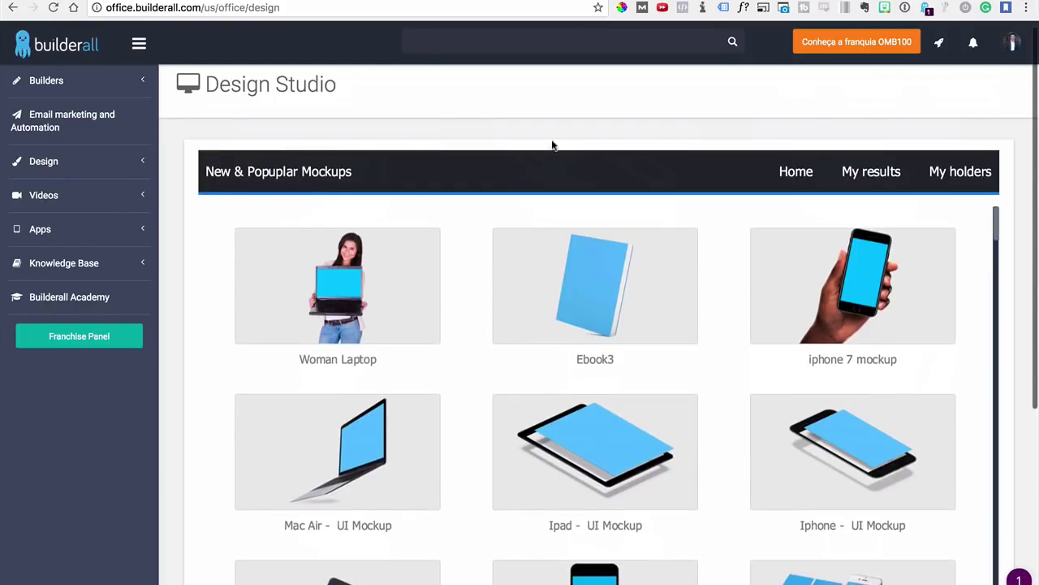
pyautogui.scroll(-1, 183, 478)
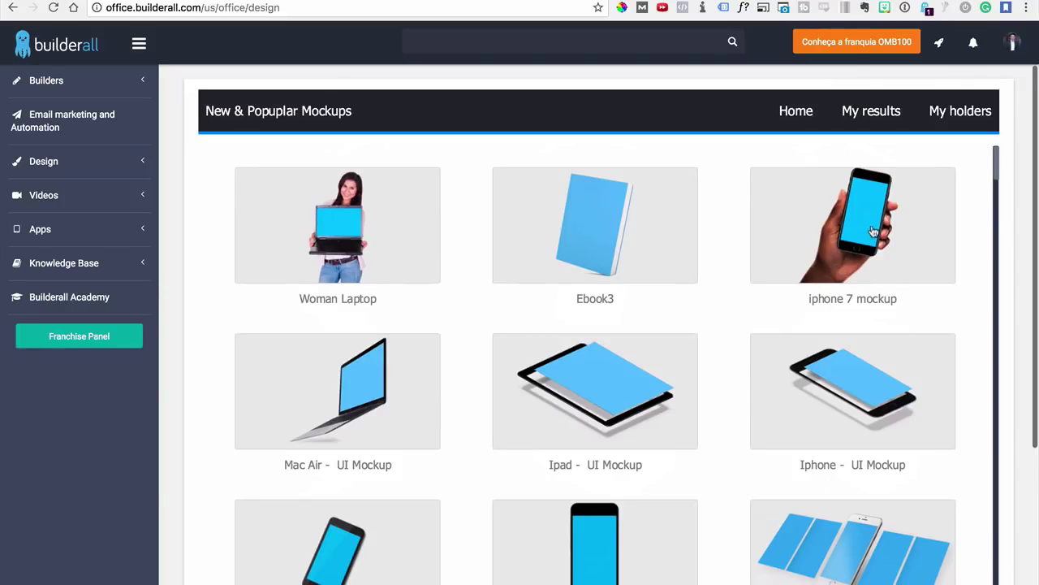
pyautogui.scroll(-5, 873, 232)
pyautogui.scroll(-5, 813, 408)
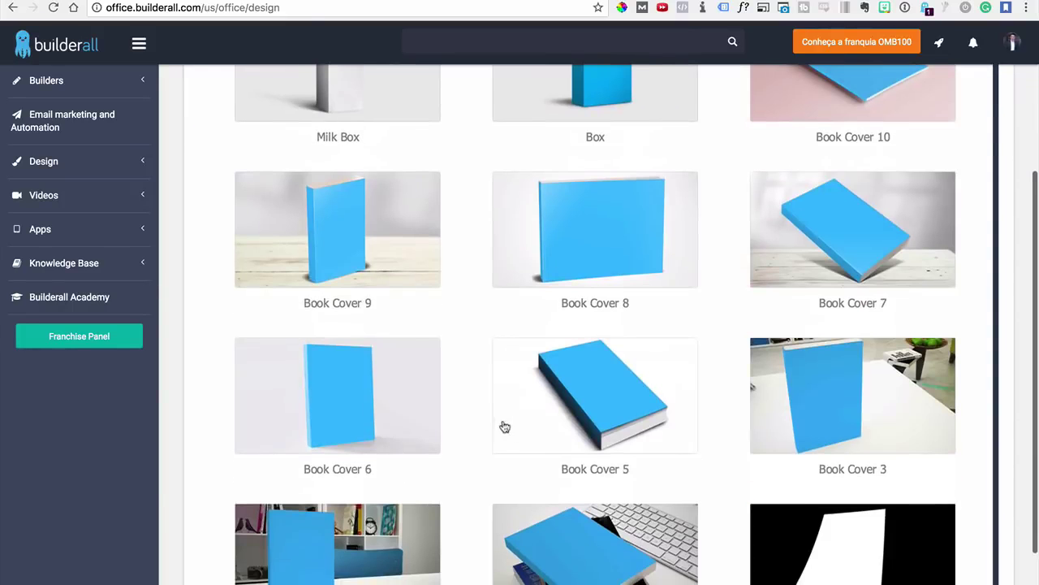
pyautogui.scroll(-3, 504, 424)
pyautogui.scroll(-3, 633, 438)
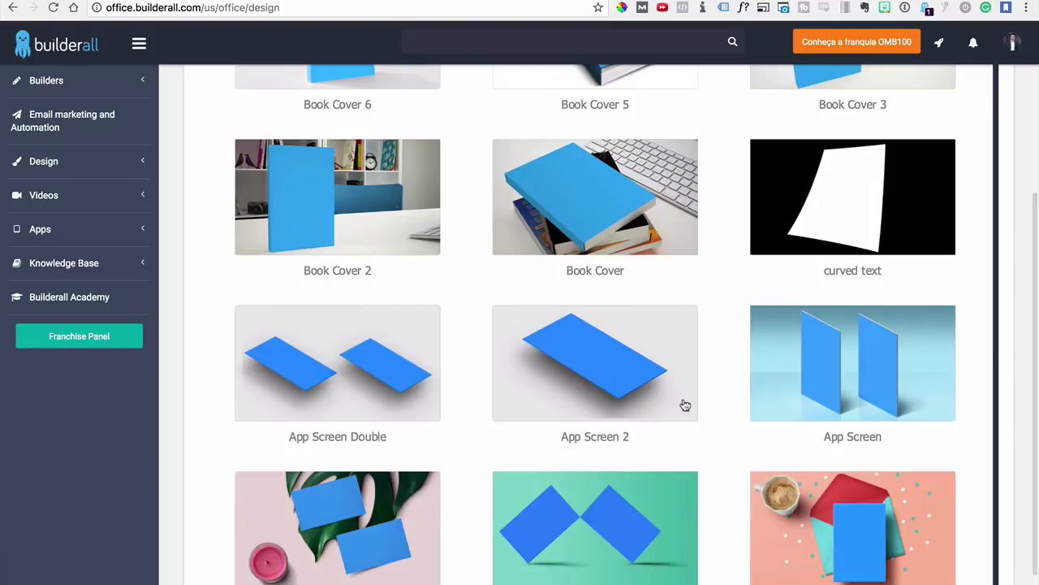
pyautogui.scroll(-1, 658, 385)
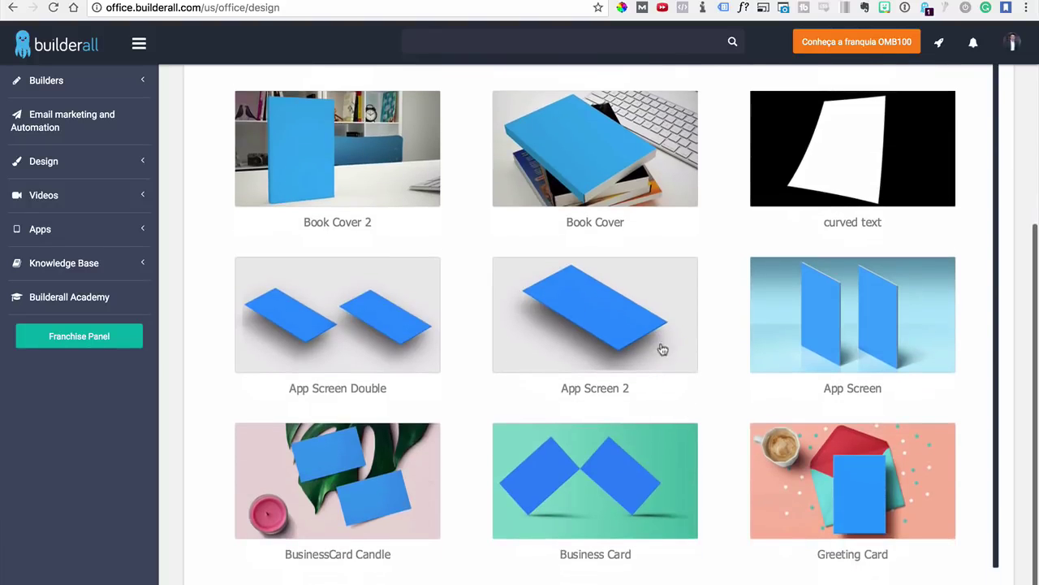
pyautogui.scroll(-4, 777, 366)
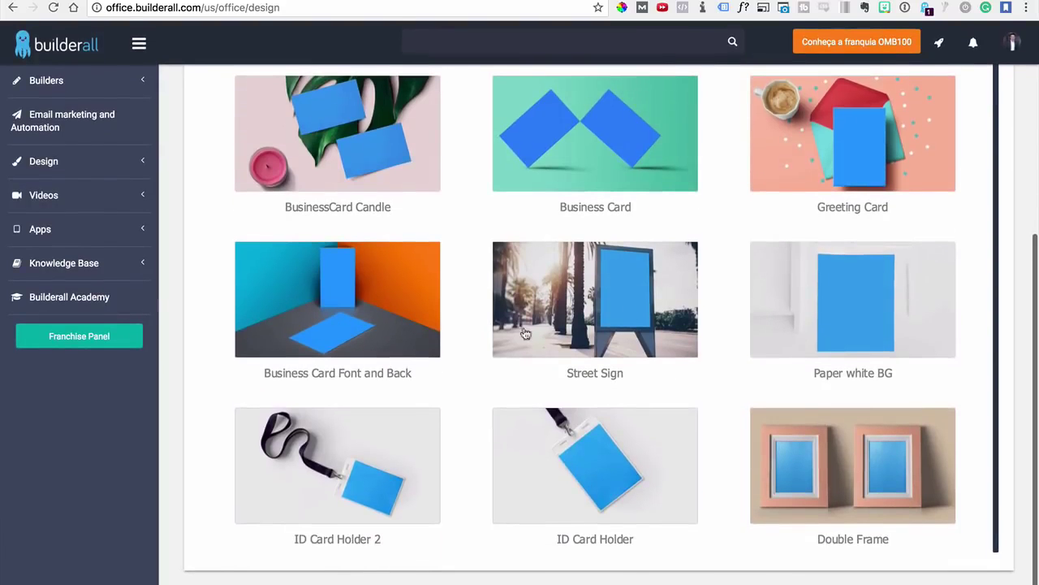
pyautogui.scroll(15, 430, 292)
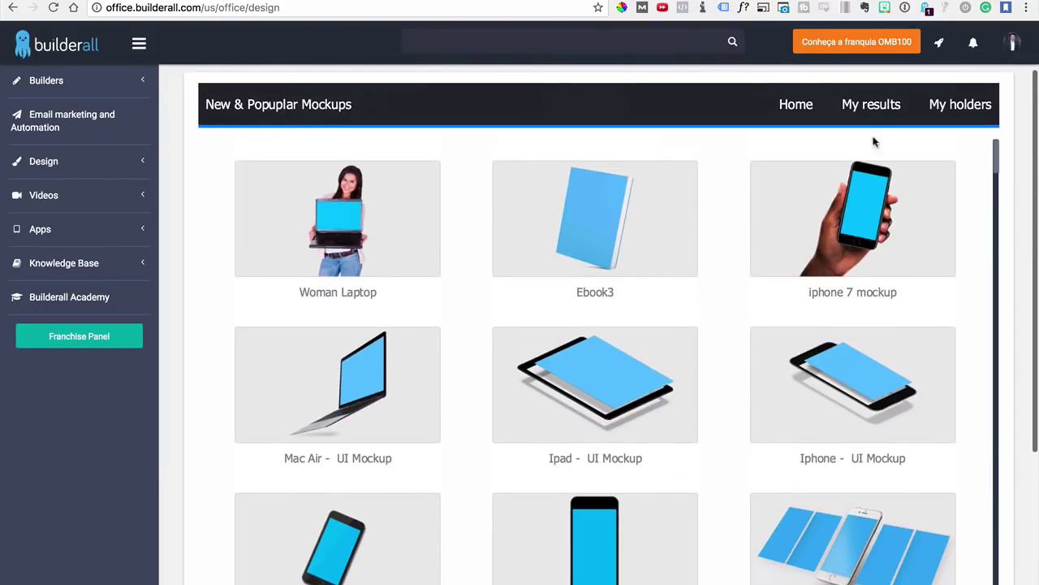
pyautogui.click(885, 112)
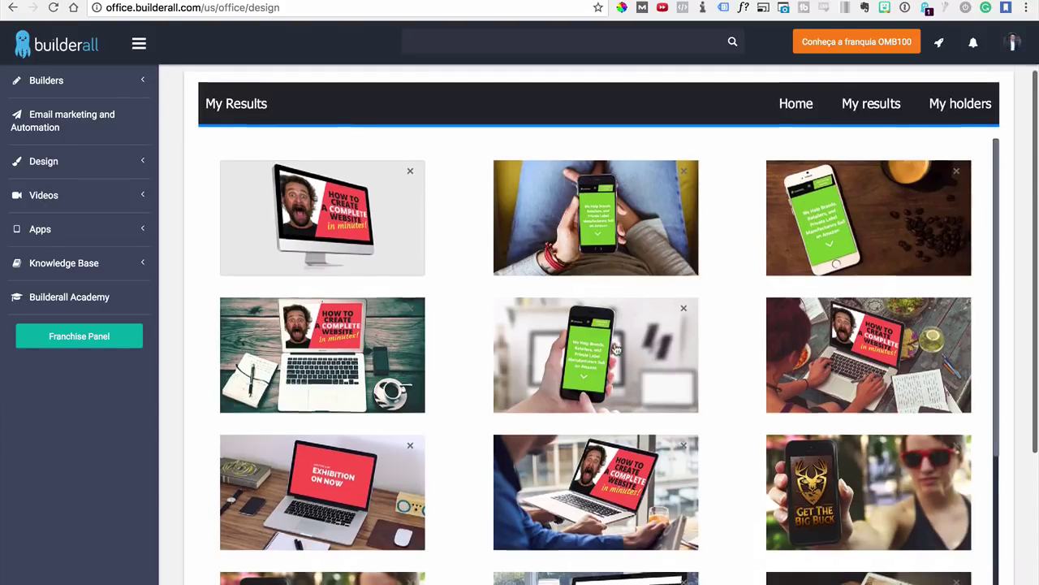
# - Look through the saved mockups in My Results and show the tools available under Design
pyautogui.scroll(-3, 616, 349)
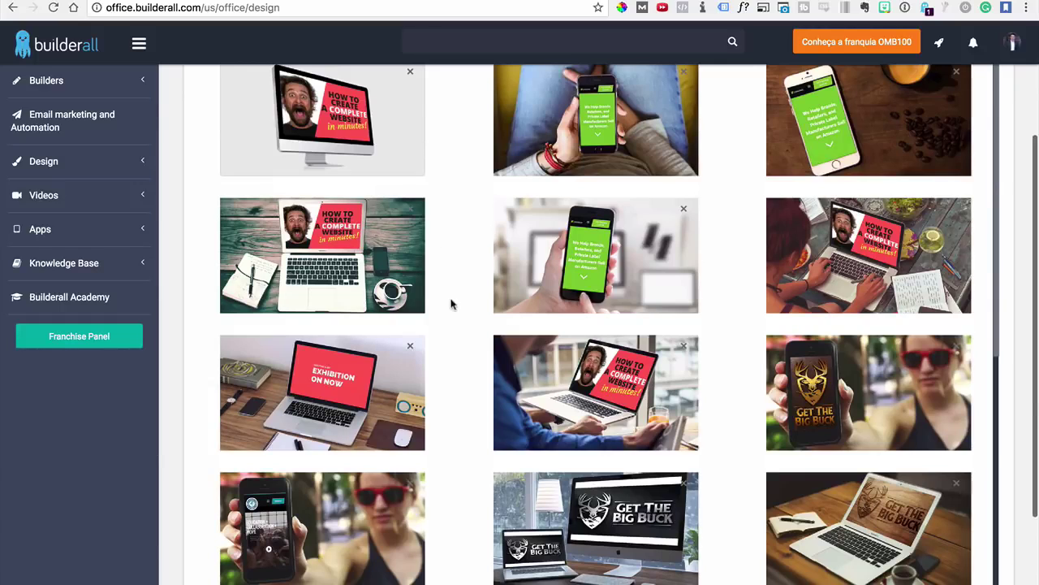
pyautogui.scroll(2, 452, 303)
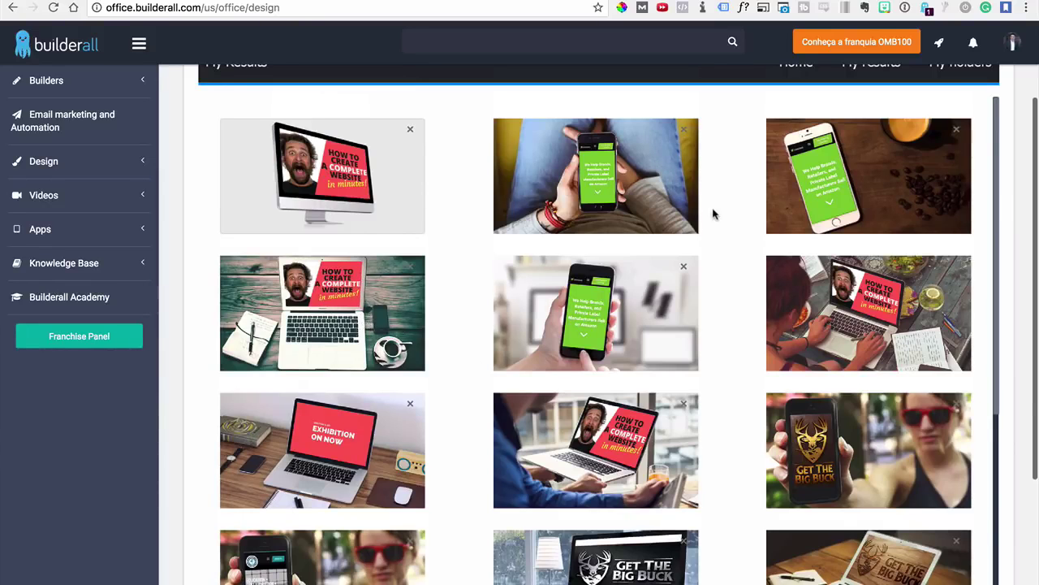
pyautogui.scroll(3, 712, 213)
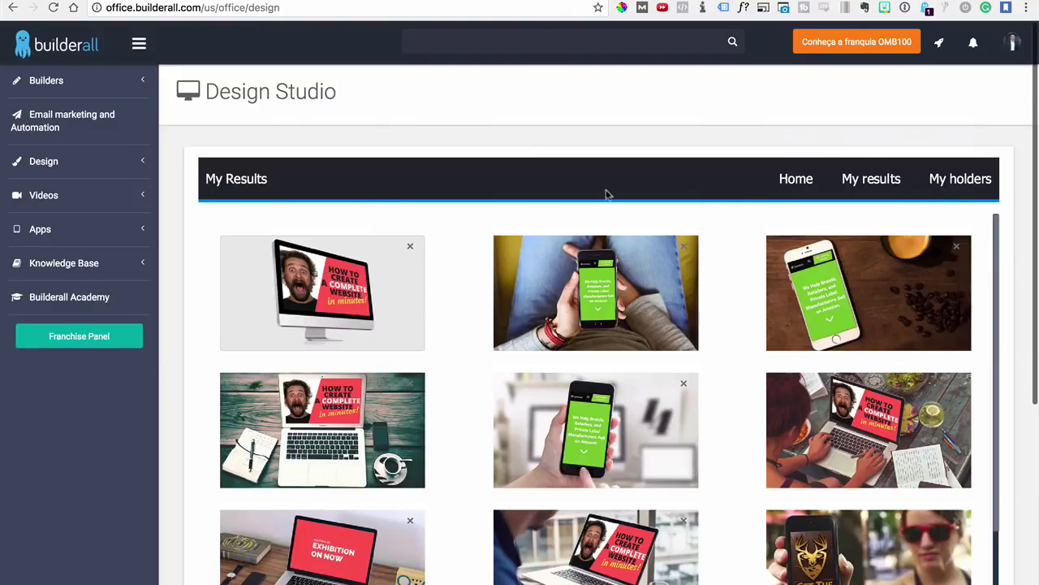
pyautogui.click(42, 162)
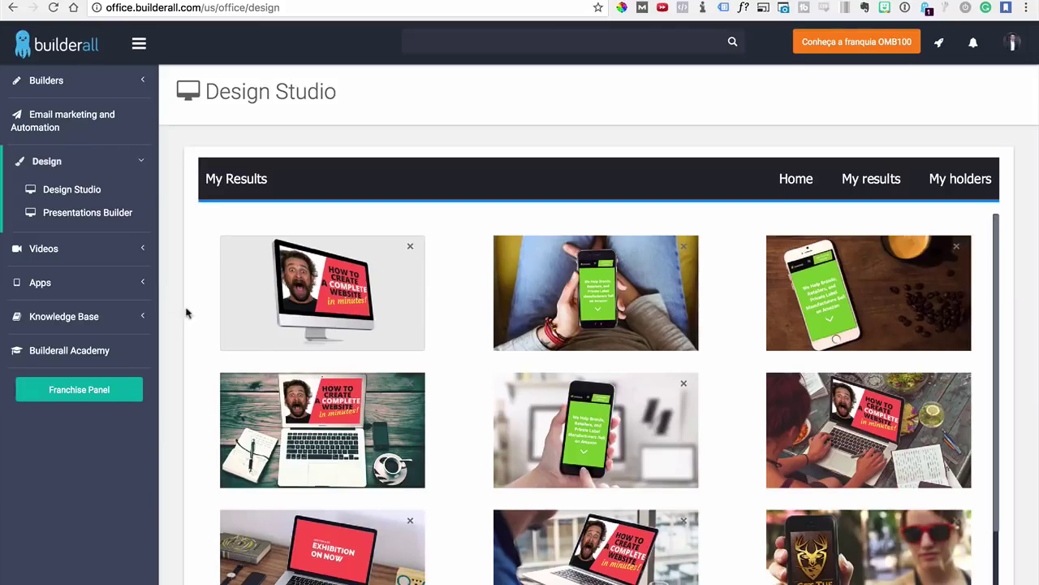
# - Open the existing project in Animated videos and use the "DO YOU NEED TO LEVERAGE YOUR SALES?" template for the new slides
pyautogui.click(44, 249)
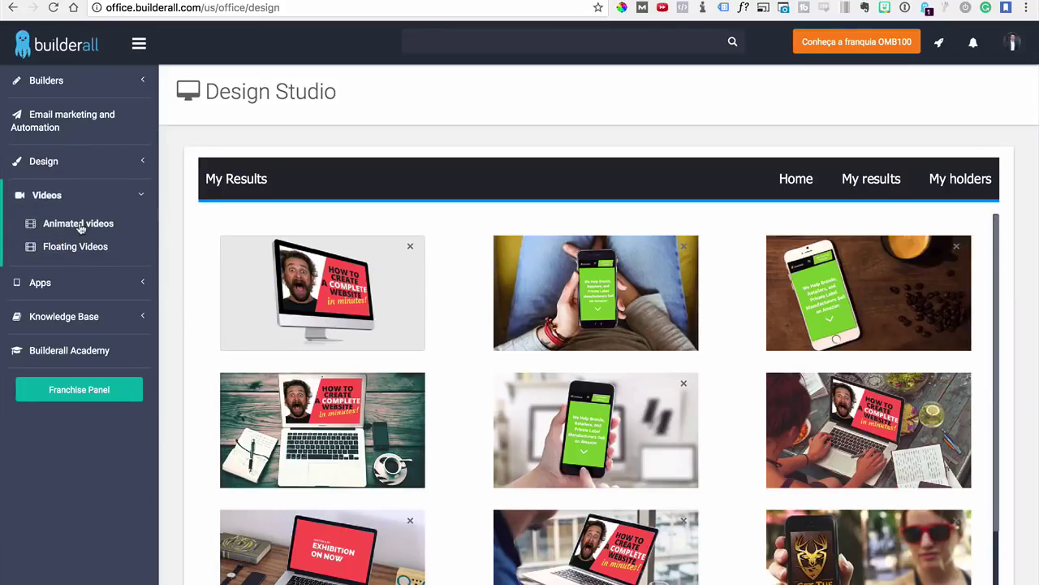
pyautogui.click(88, 228)
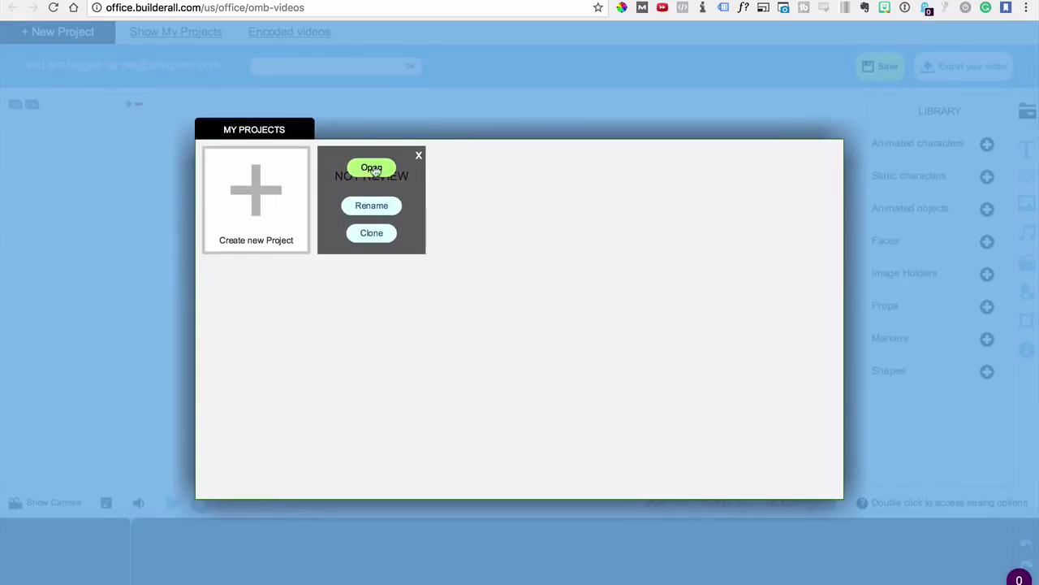
pyautogui.click(373, 168)
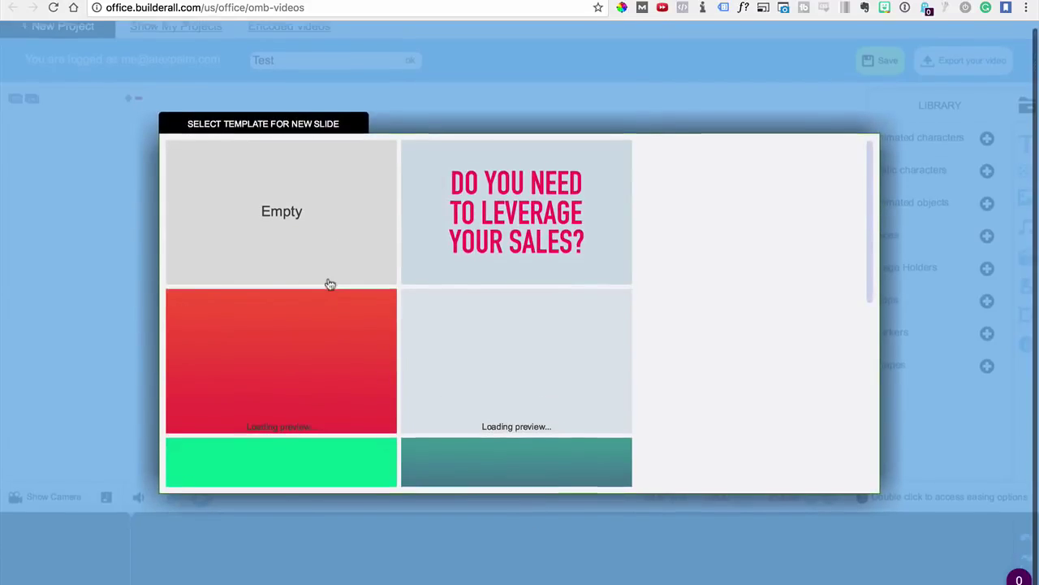
pyautogui.scroll(-1, 442, 234)
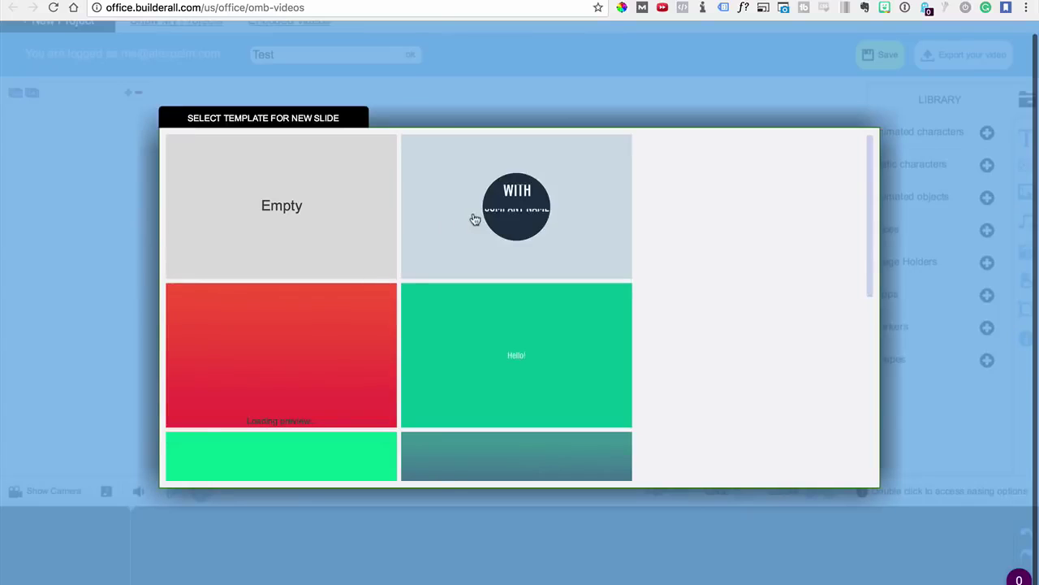
pyautogui.click(528, 228)
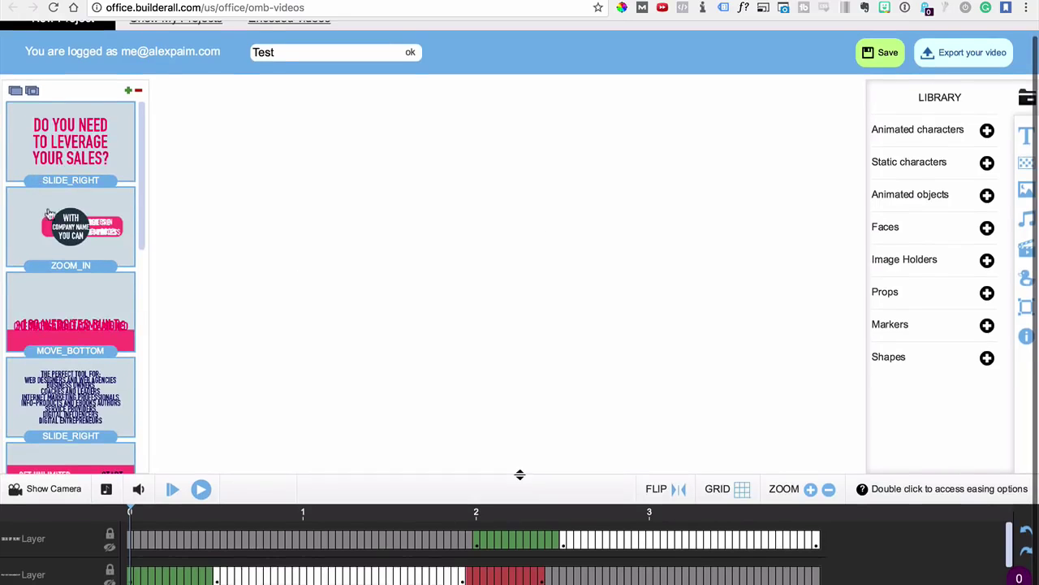
# - Select the first slide, "DO YOU NEED TO LEVERAGE YOUR SALES?", and play the animated video
pyautogui.moveTo(139, 174)
pyautogui.mouseDown()
pyautogui.moveTo(132, 359)
pyautogui.moveTo(146, 170)
pyautogui.mouseUp()
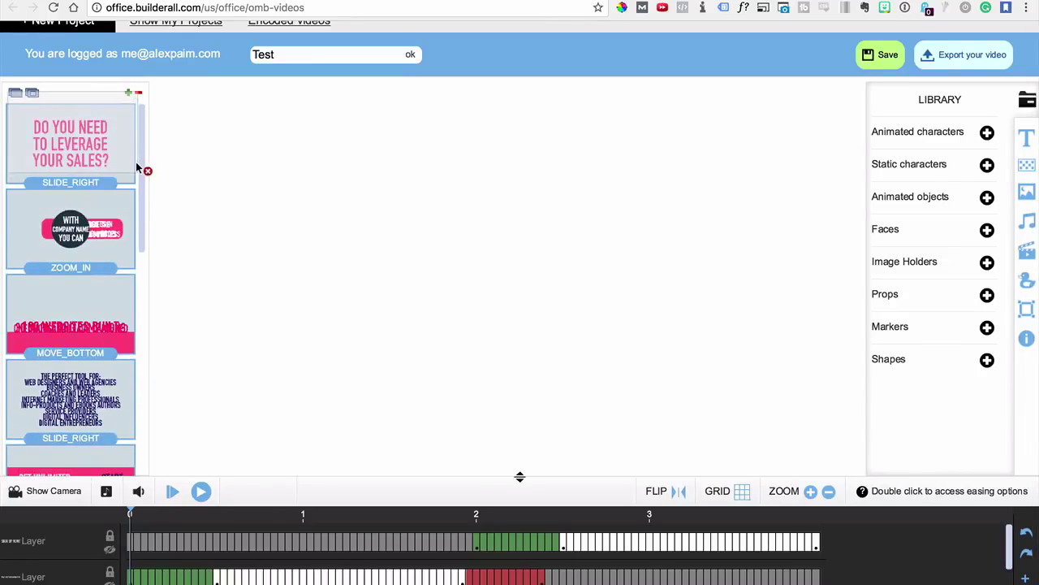
pyautogui.click(84, 146)
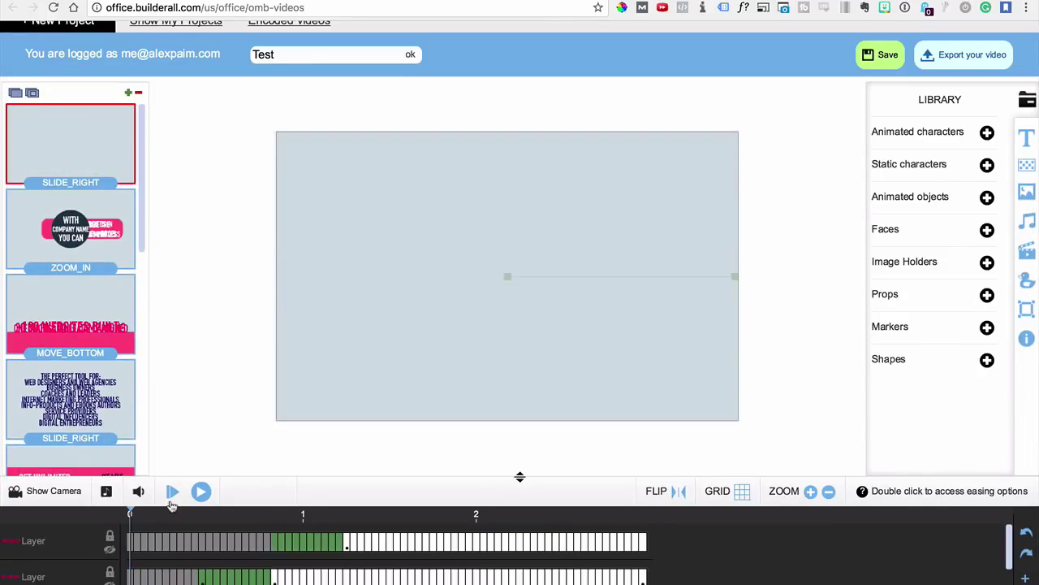
pyautogui.click(200, 491)
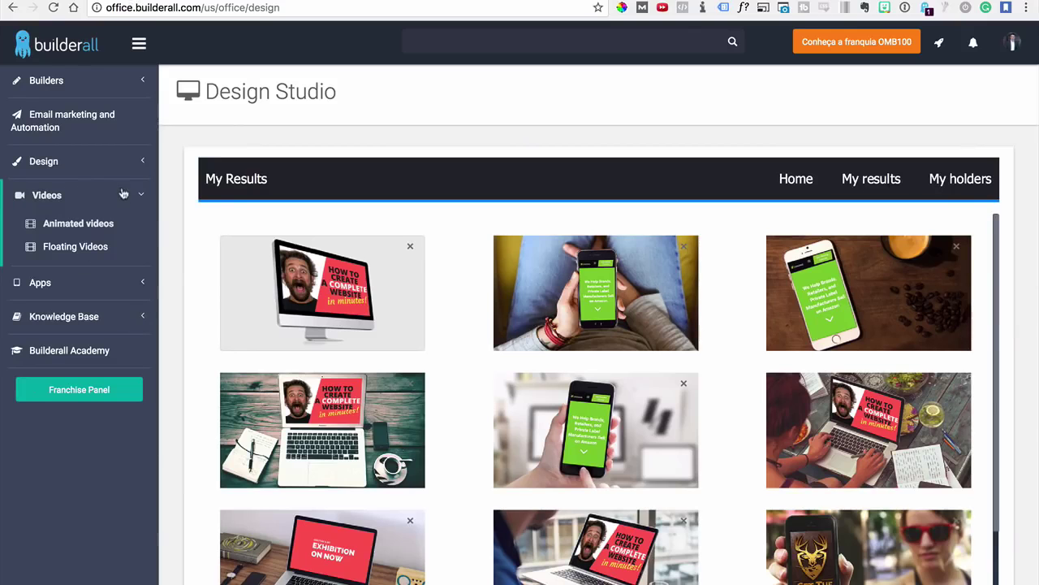
# - View the Floating Videos page and browse the categories and lessons in the Knowledge Base's Tutorial Videos
pyautogui.click(63, 252)
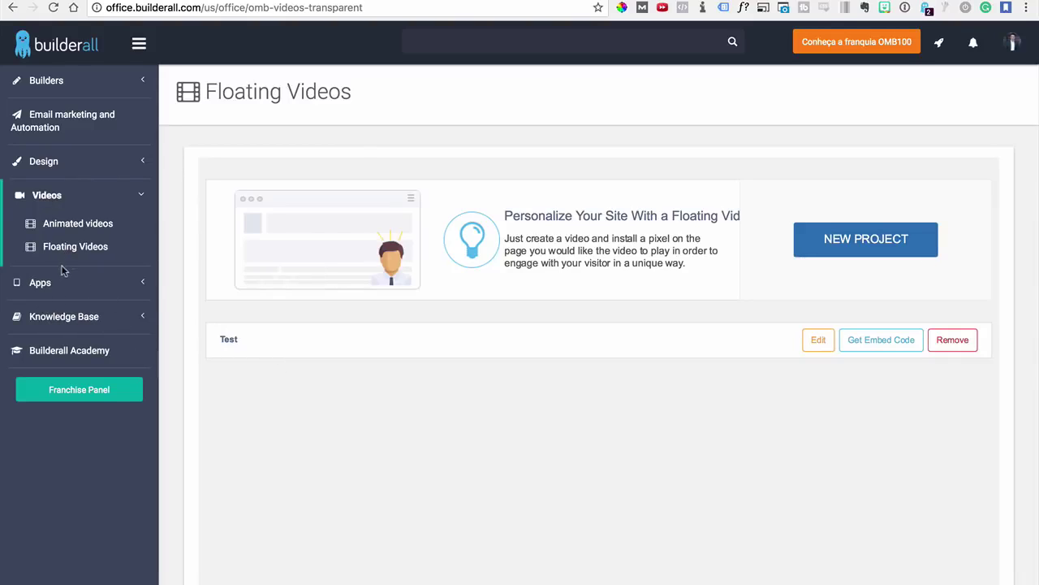
pyautogui.click(58, 321)
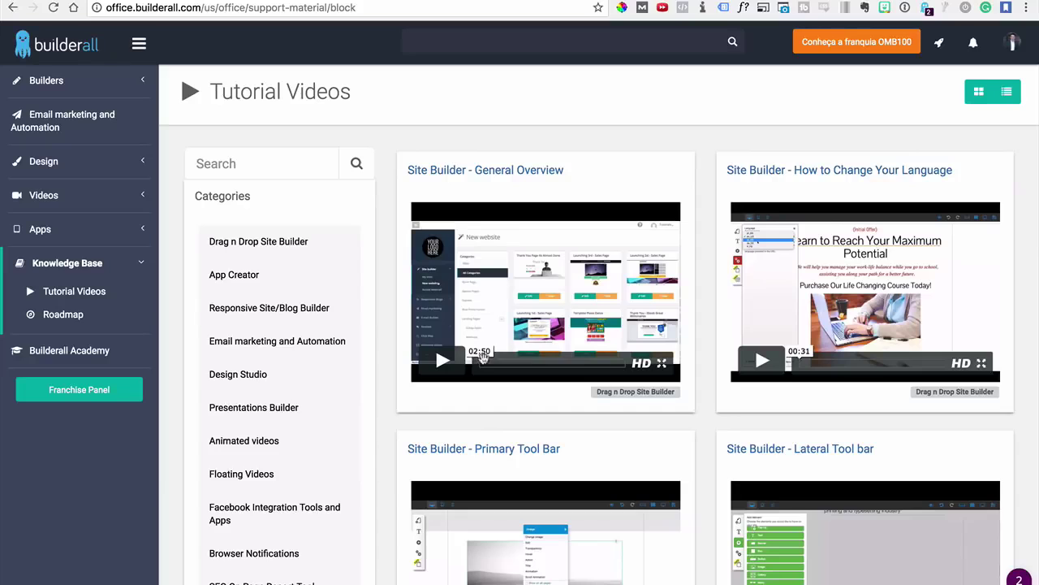
pyautogui.scroll(-1, 488, 412)
pyautogui.scroll(1, 533, 398)
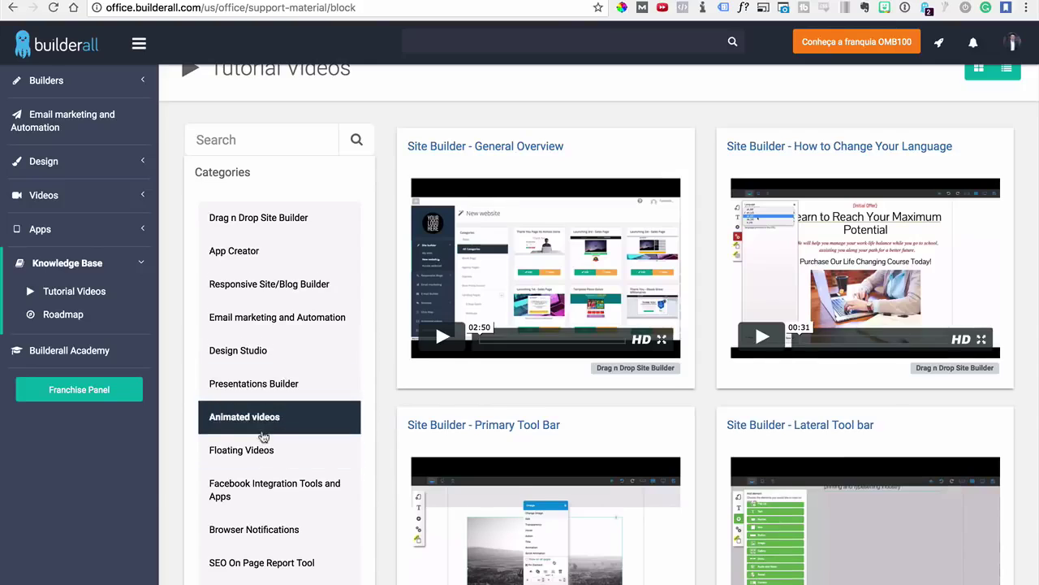
pyautogui.scroll(-3, 268, 415)
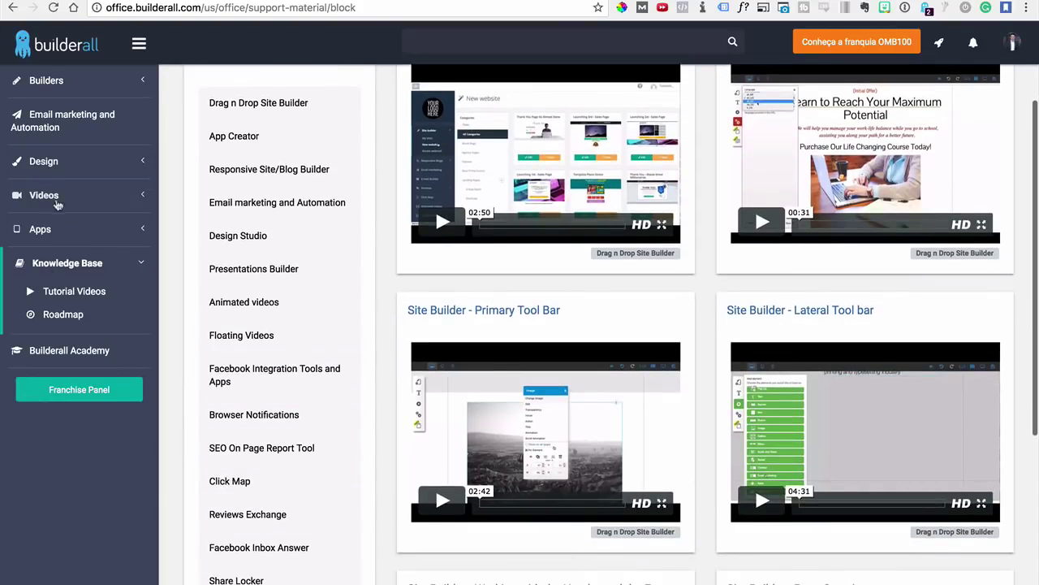
# - Review the Facebook Notifications list from the Facebook integration apps and the campaign options in Browser Notifications
pyautogui.click(47, 233)
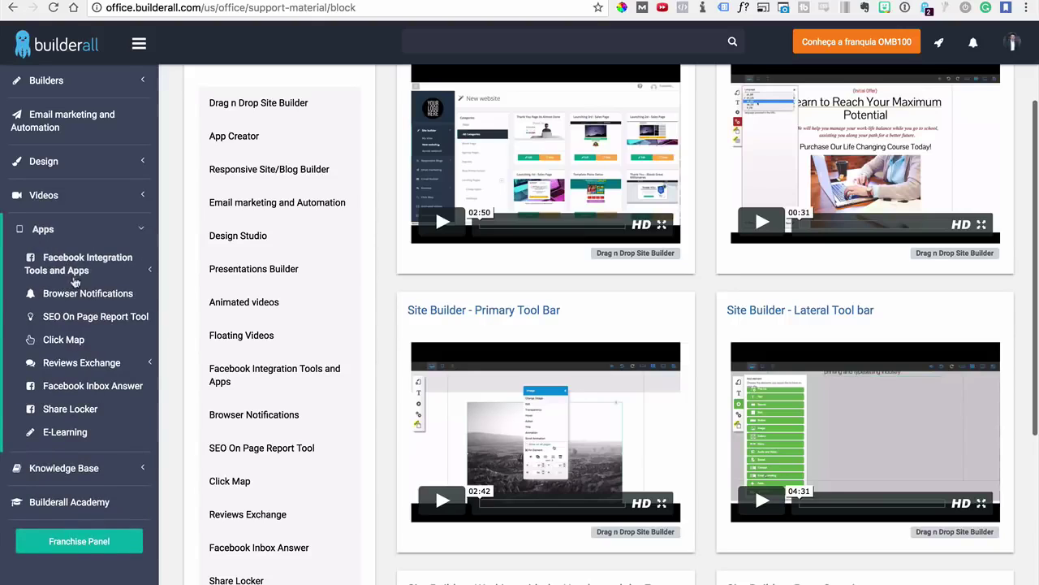
pyautogui.click(77, 274)
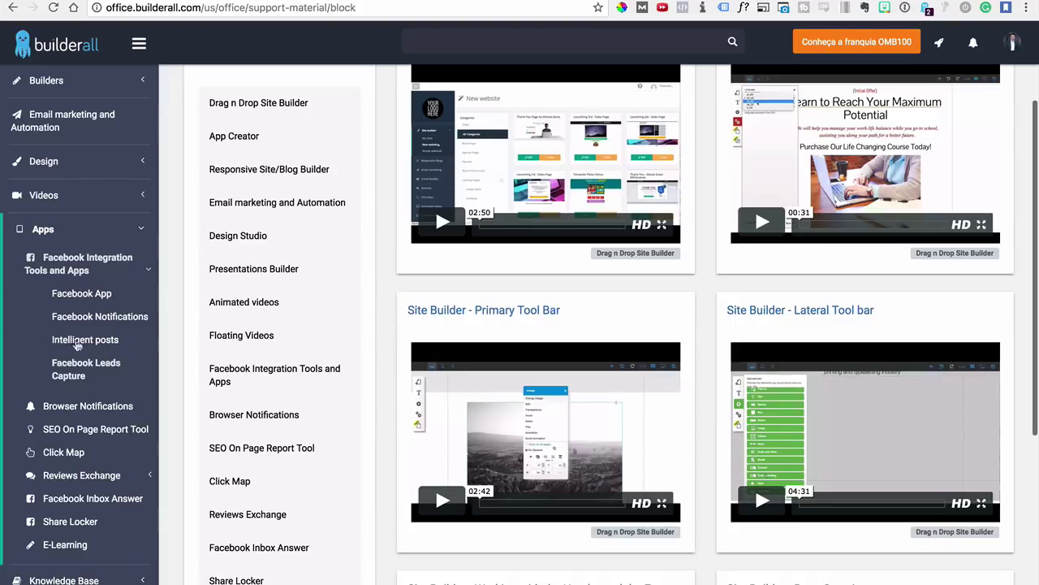
pyautogui.click(93, 323)
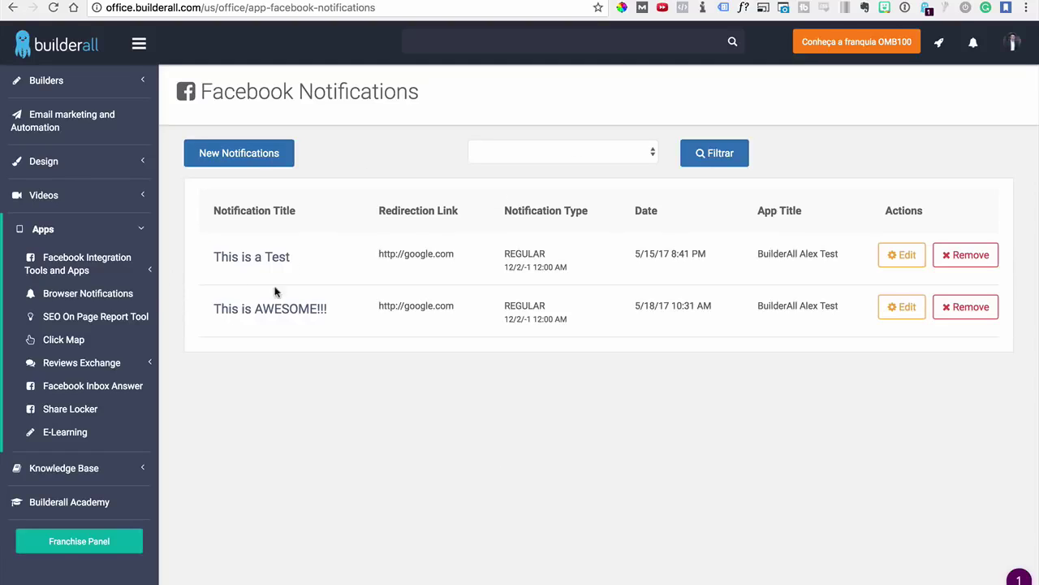
pyautogui.click(71, 297)
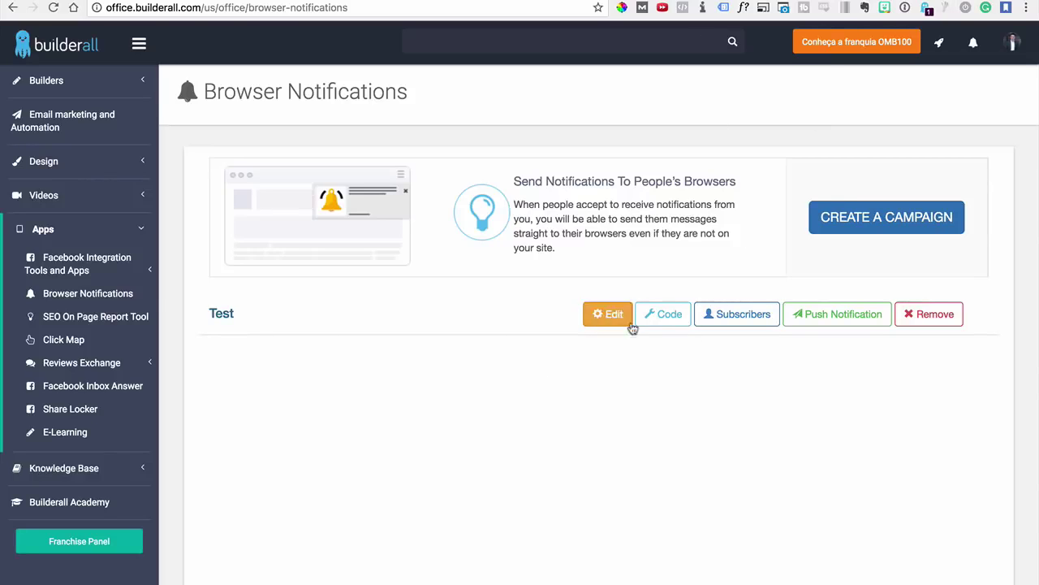
pyautogui.scroll(-1, 357, 215)
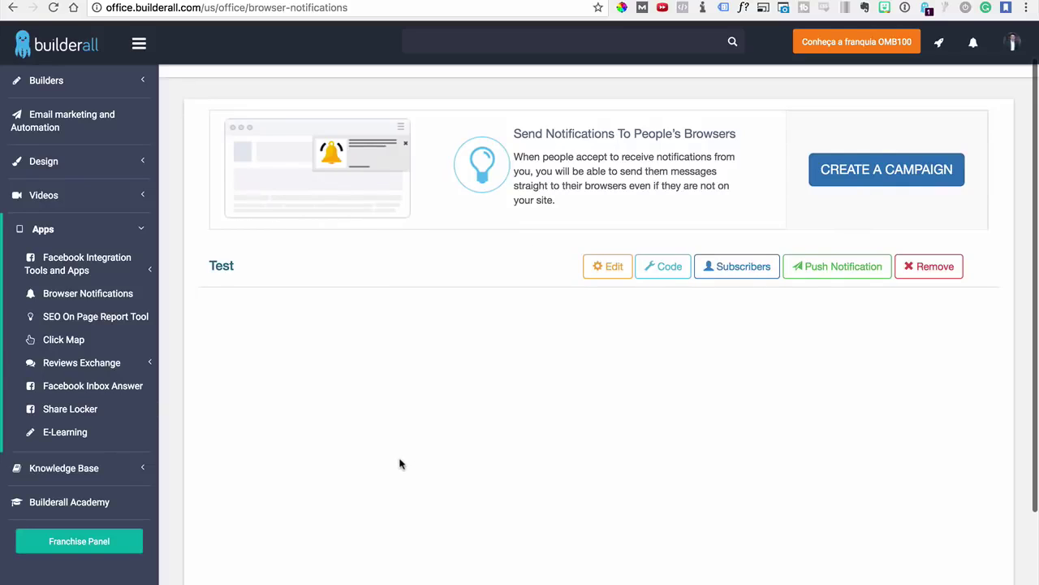
# - Open the SEO On Page Report Tool and examine its keyword and URL fields
pyautogui.click(126, 321)
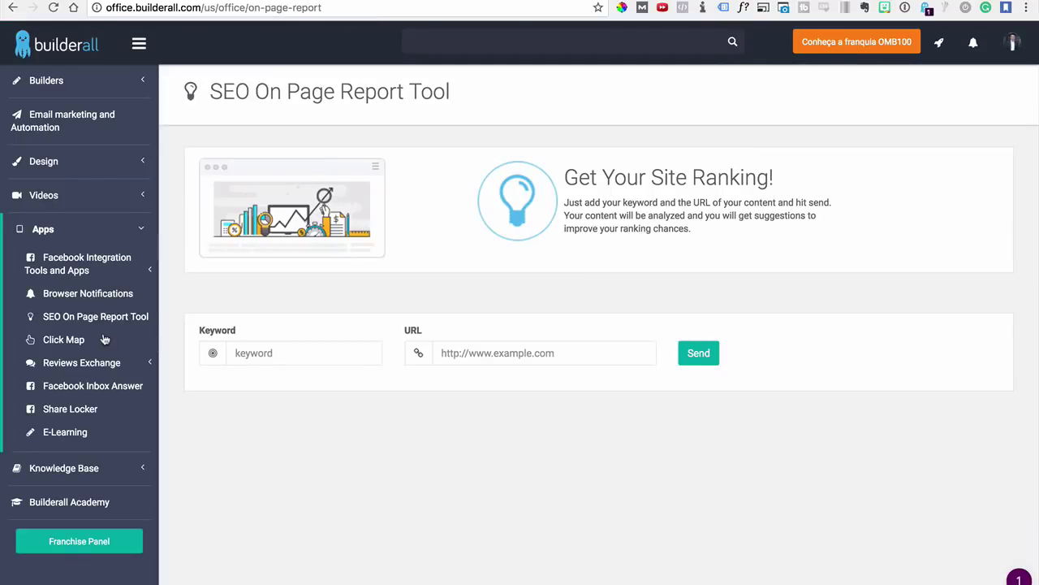
pyautogui.click(322, 355)
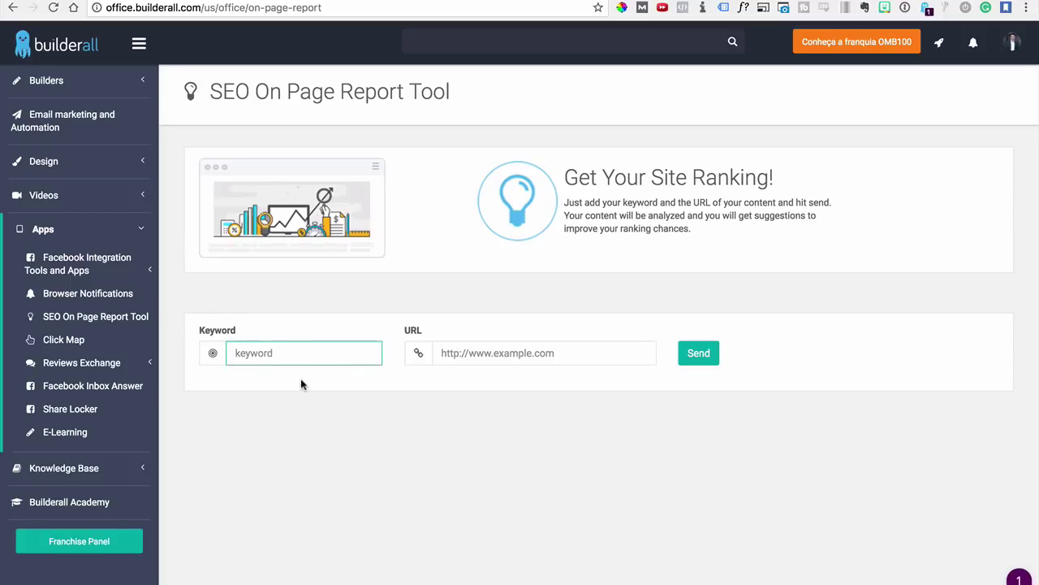
pyautogui.click(535, 364)
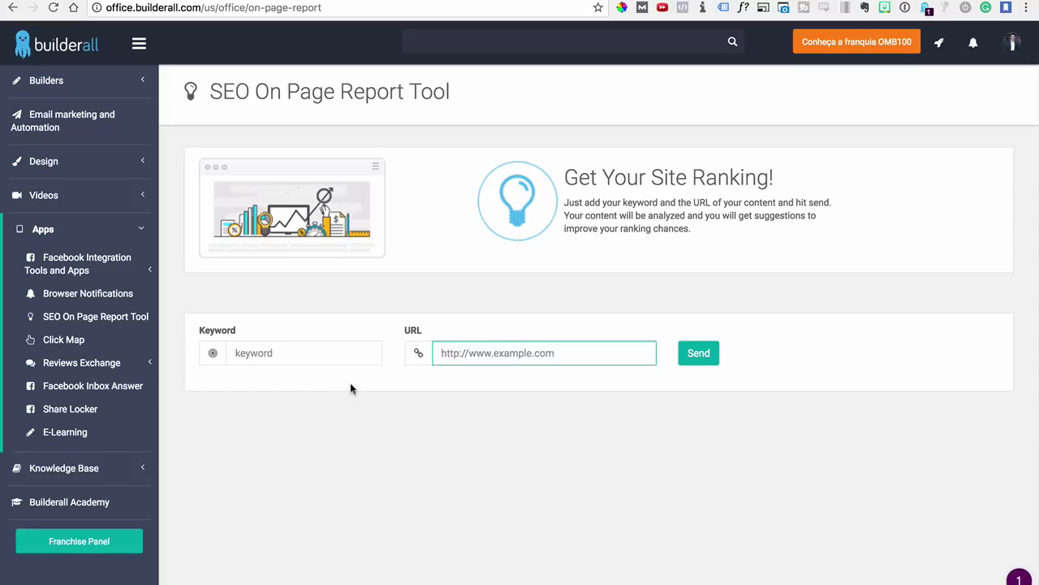
pyautogui.scroll(-2, 350, 388)
pyautogui.scroll(2, 350, 387)
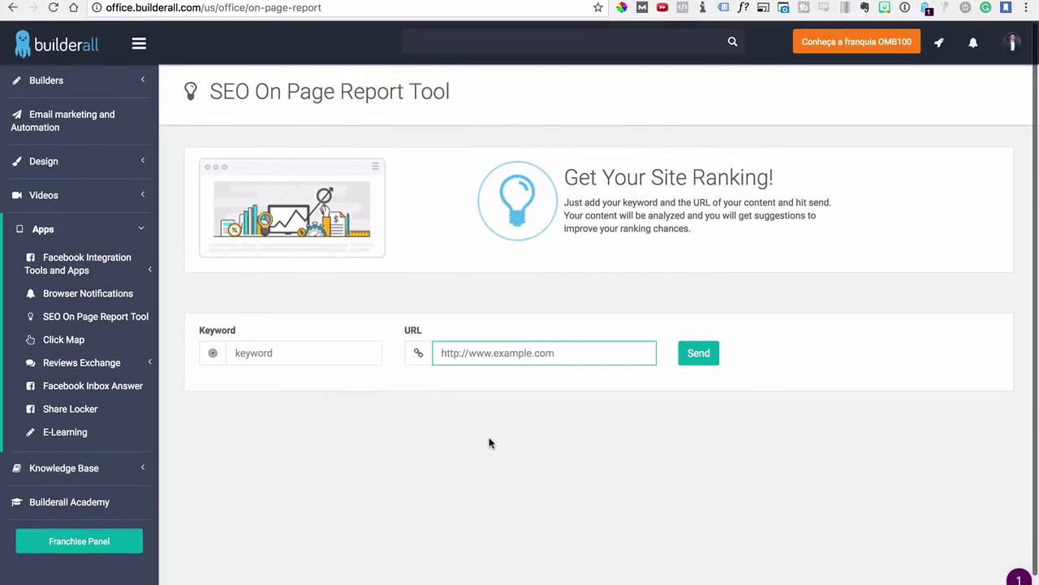
pyautogui.scroll(-1, 490, 443)
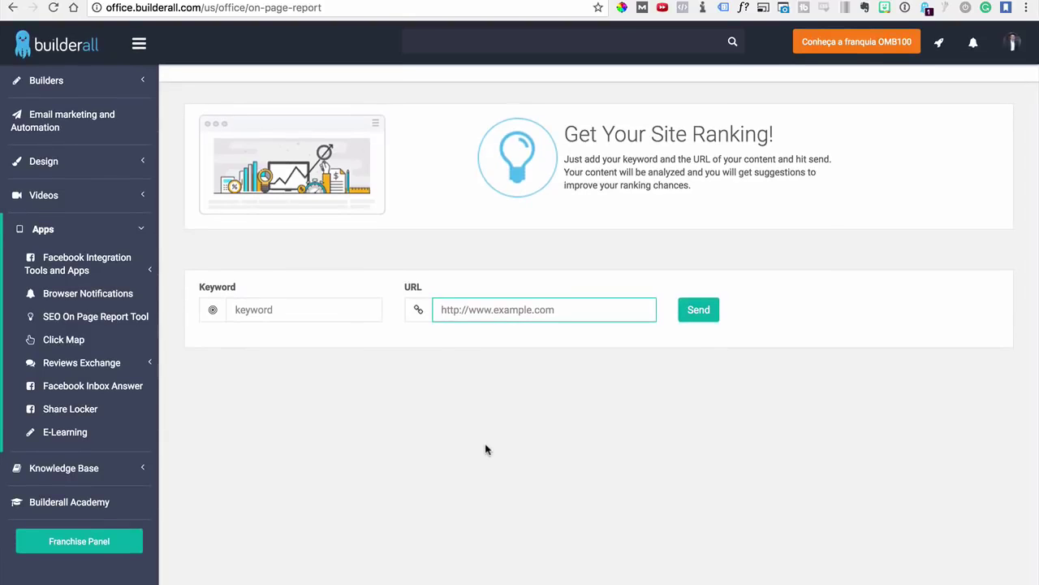
# - Open Click Map and look over its tracked websites and the remaining apps, including Share Locker
pyautogui.click(111, 389)
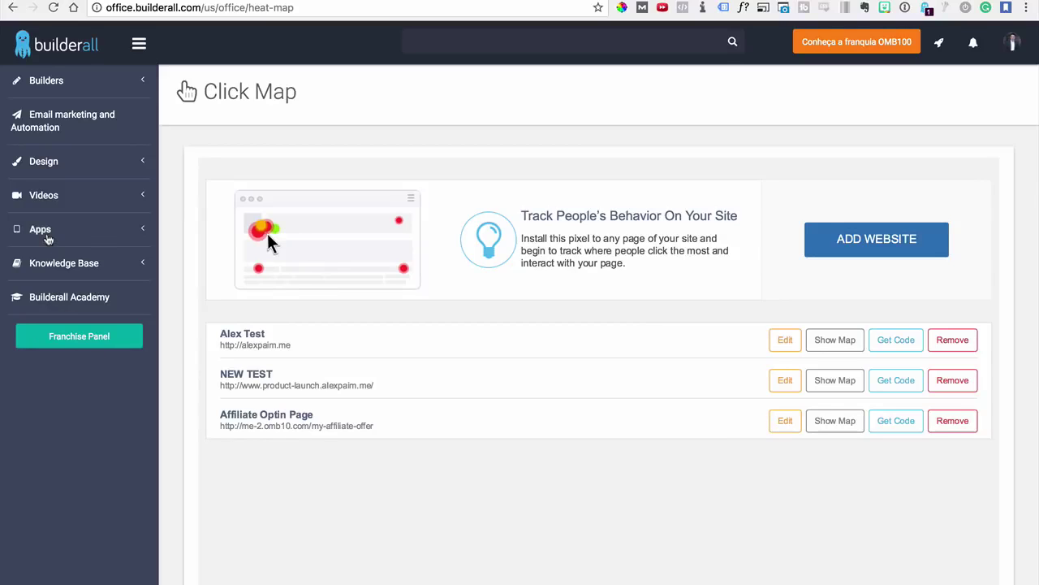
pyautogui.click(58, 234)
pyautogui.scroll(-1, 90, 337)
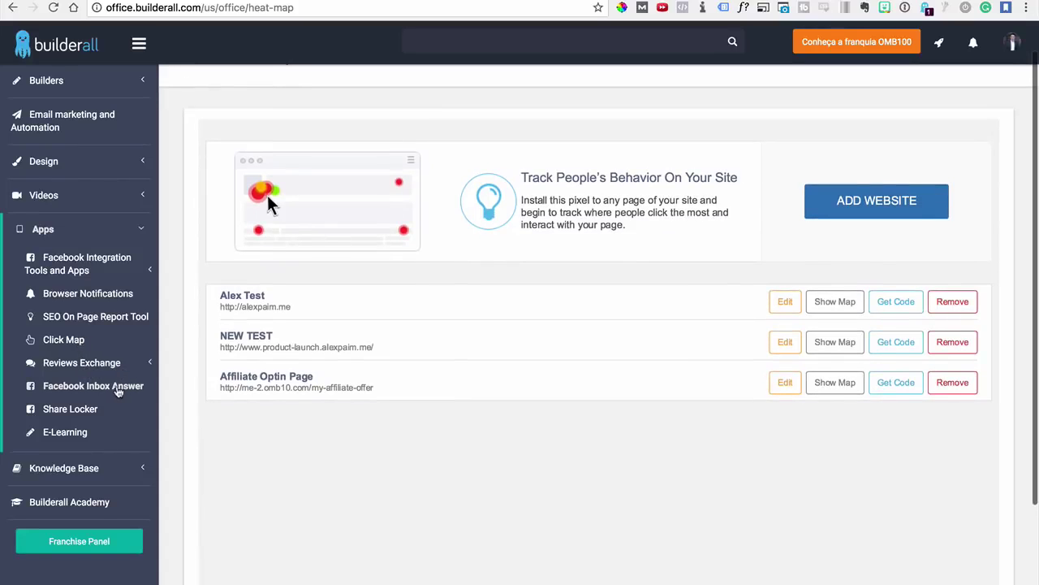
pyautogui.click(74, 410)
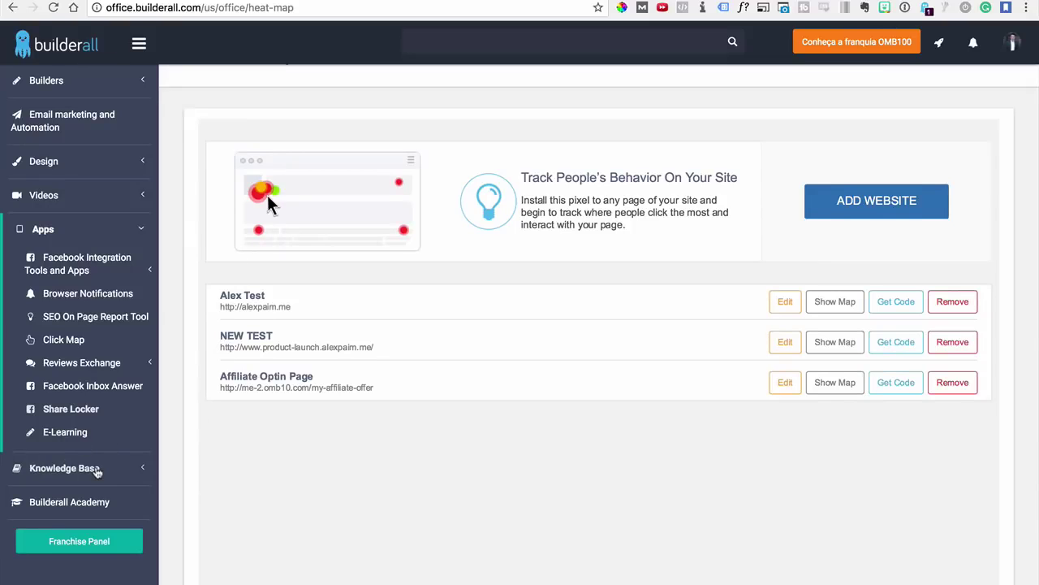
pyautogui.scroll(-1, 97, 463)
pyautogui.scroll(3, 163, 495)
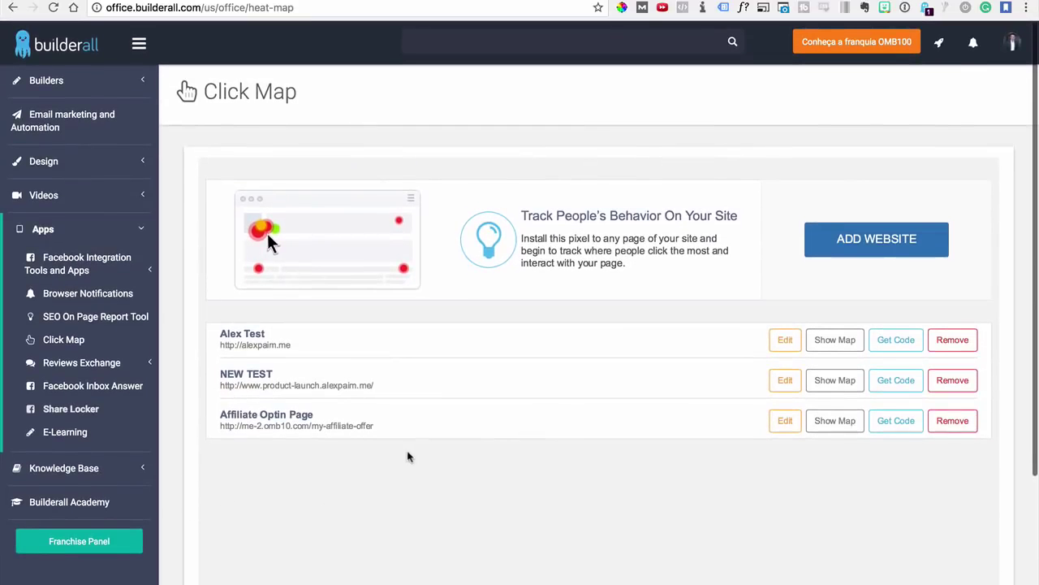